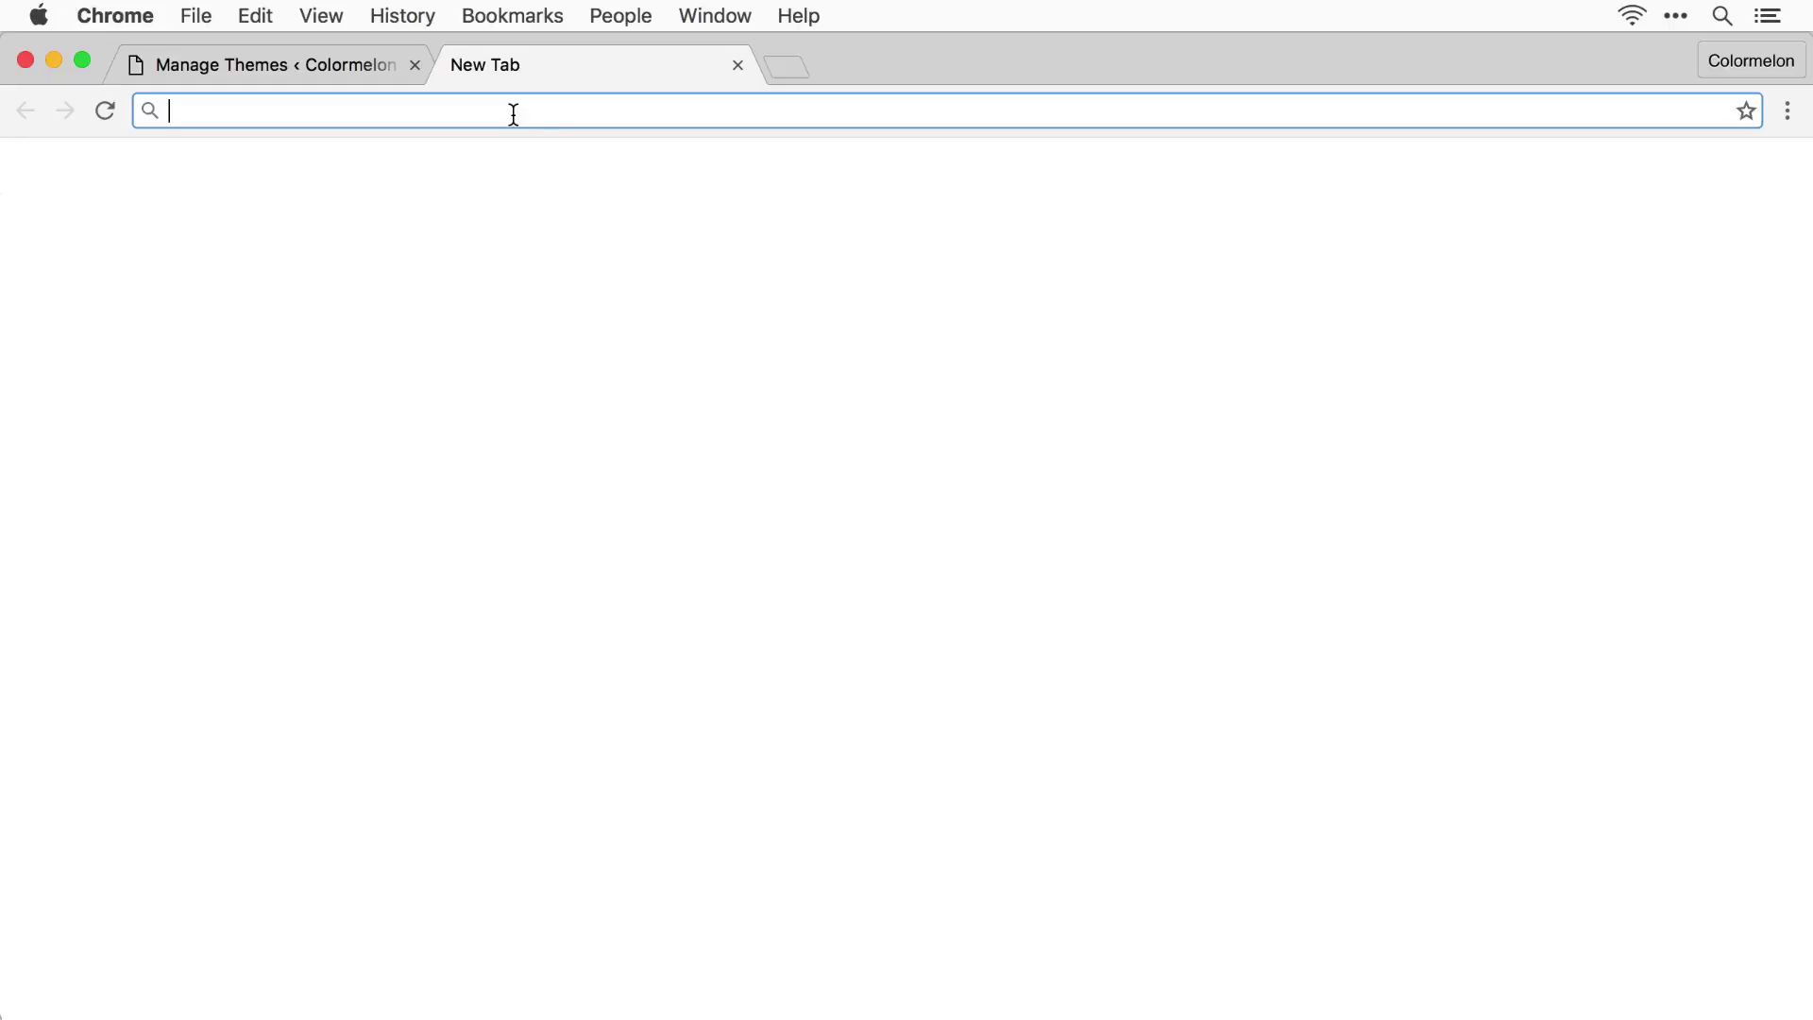
# Download envato-market.zip from bit.ly/envato-wordpress-plugin in Chrome
pyautogui.write('bit.ly/envato-wordpr')
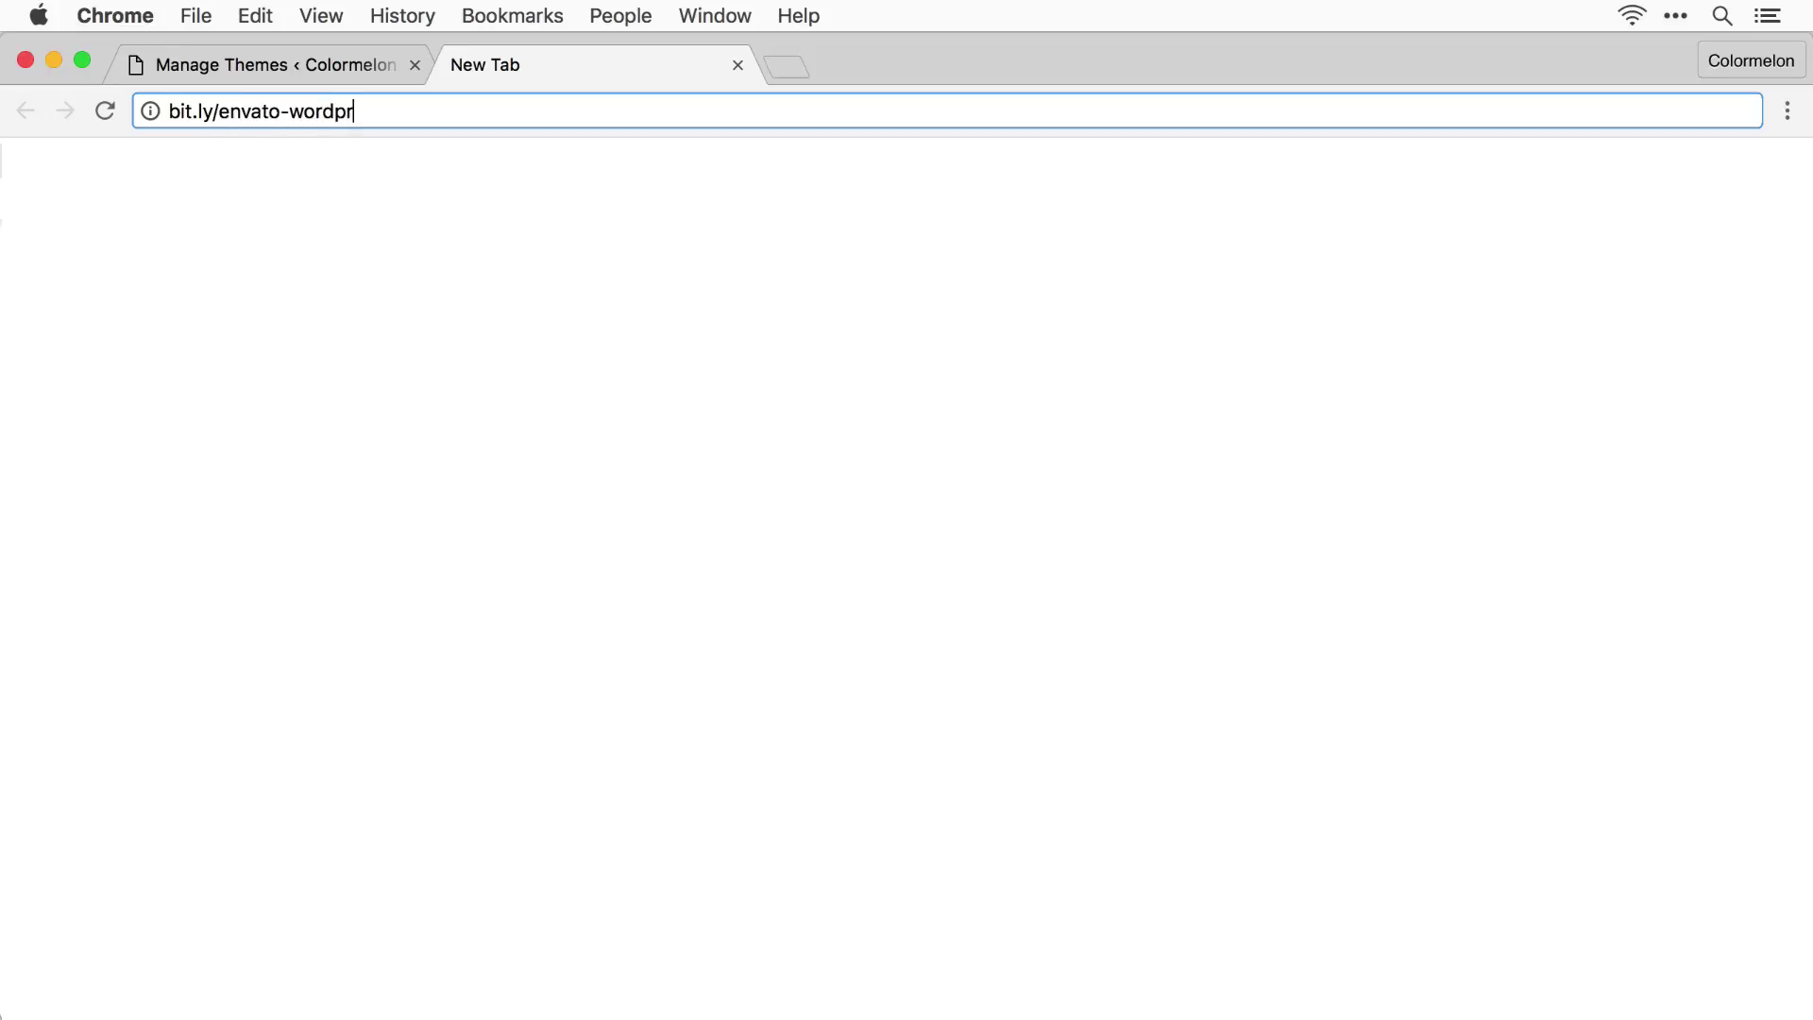
pyautogui.write('ess-plugin')
pyautogui.press('Return')
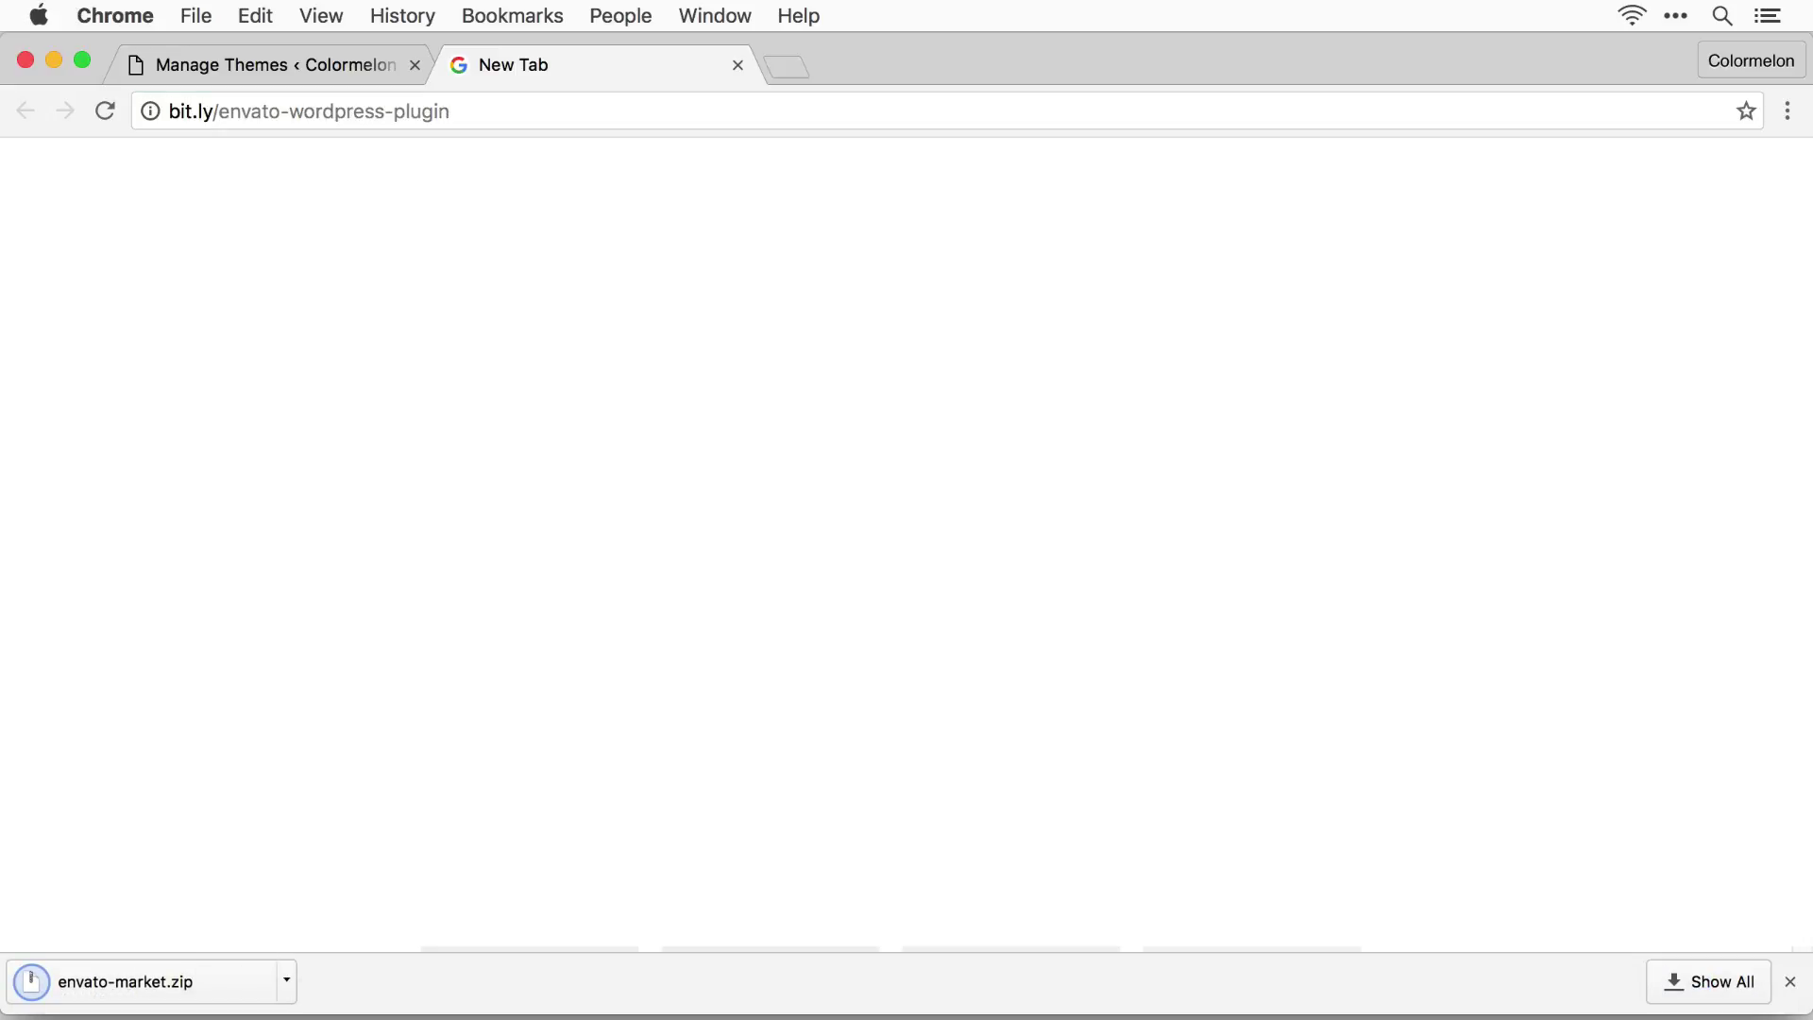
# Upload envato-market.zip under Plugins > Add New, install it and activate Envato Market
pyautogui.click(737, 65)
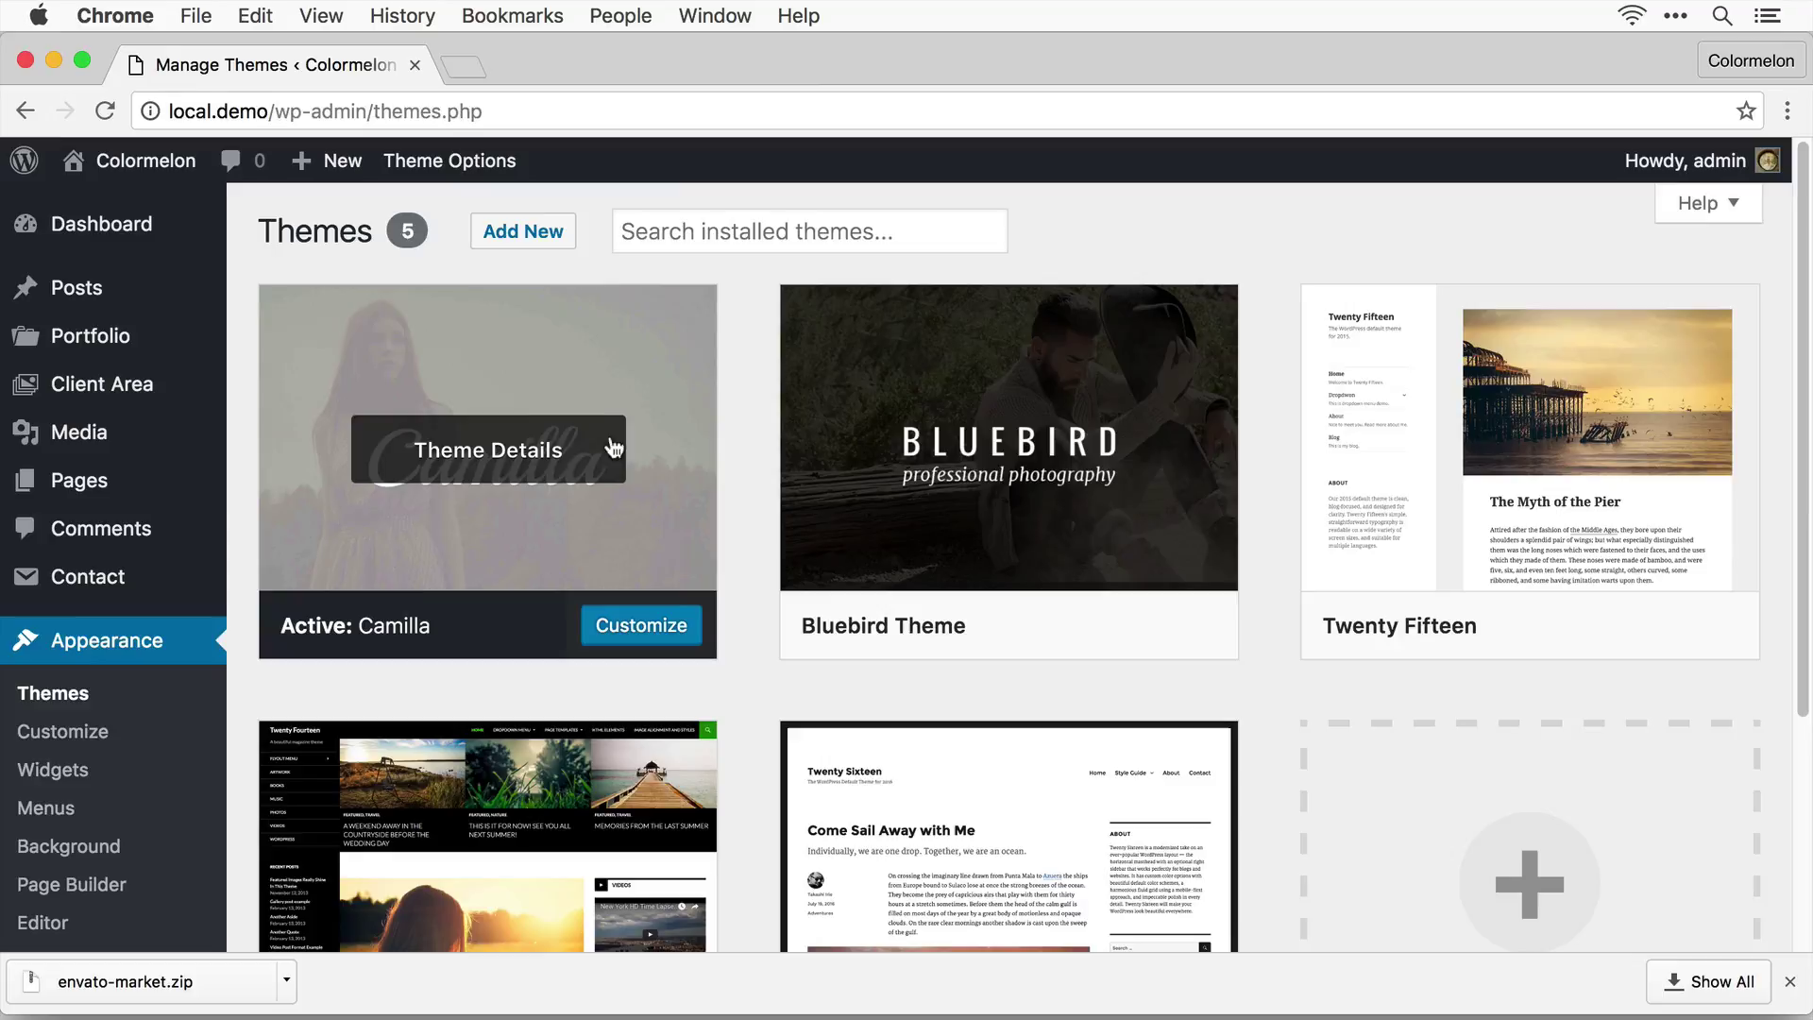
pyautogui.scroll(-4, 149, 635)
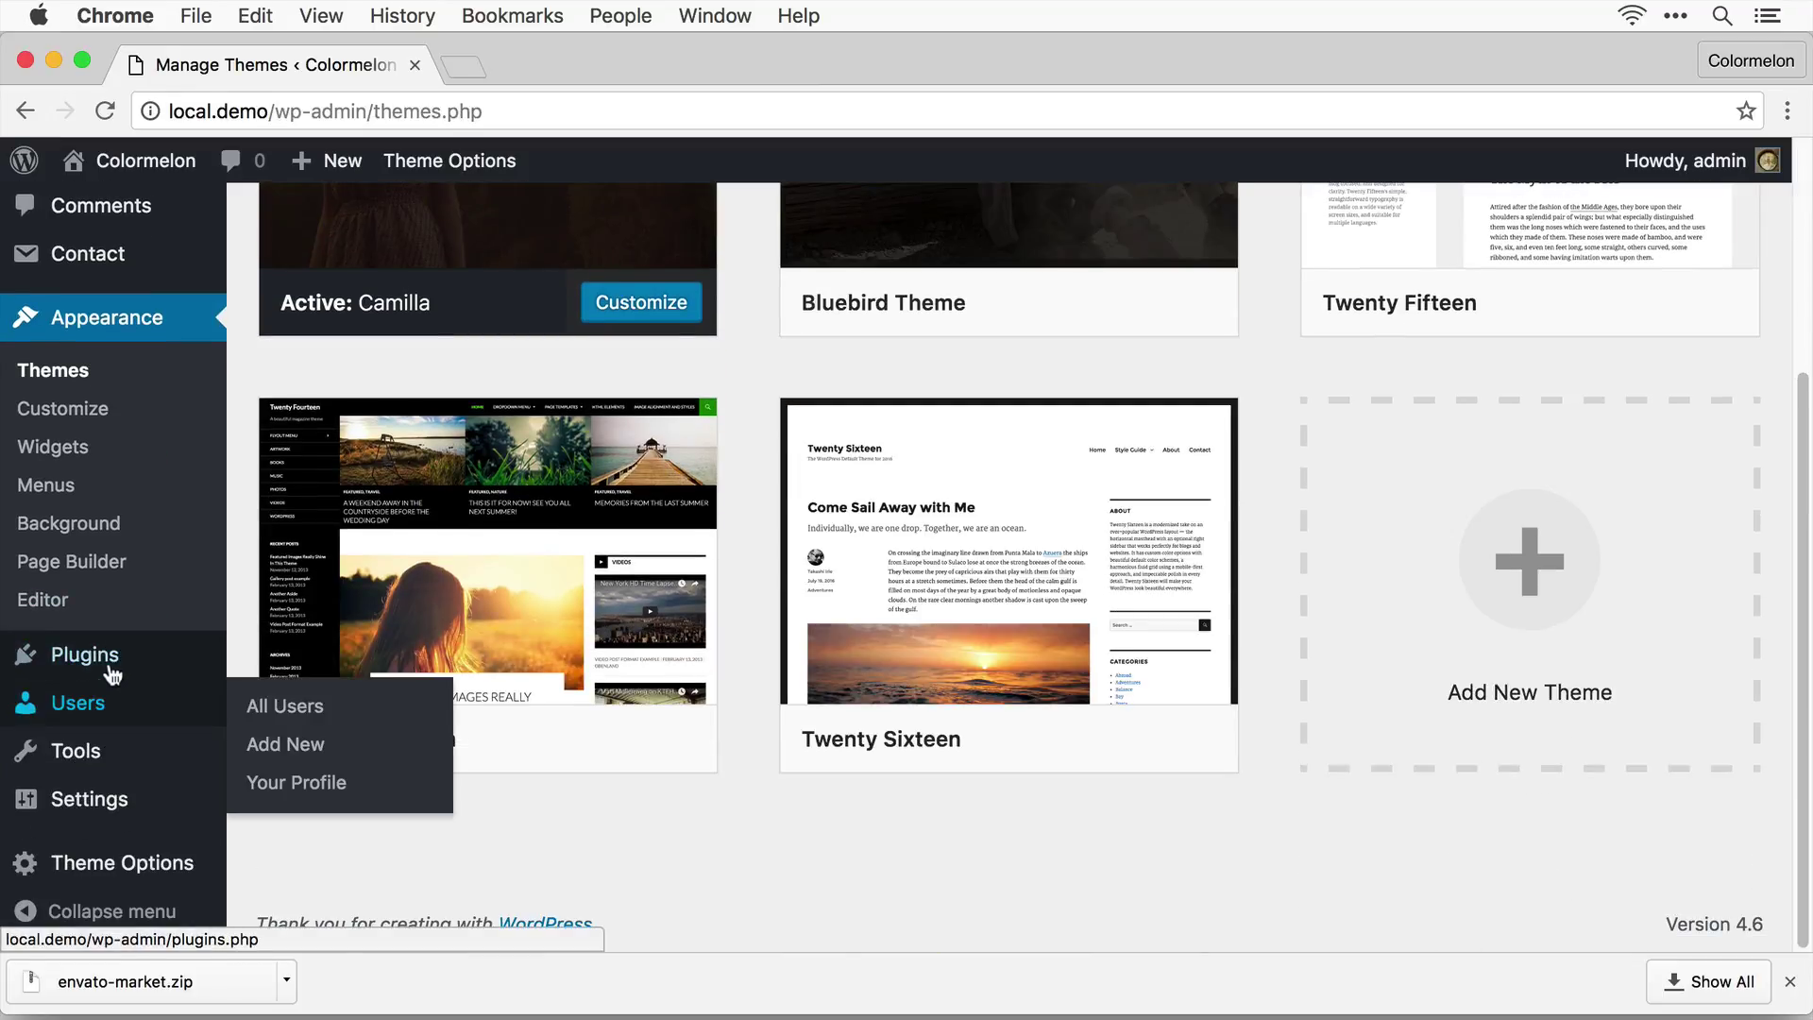
pyautogui.moveTo(104, 655)
pyautogui.click(292, 693)
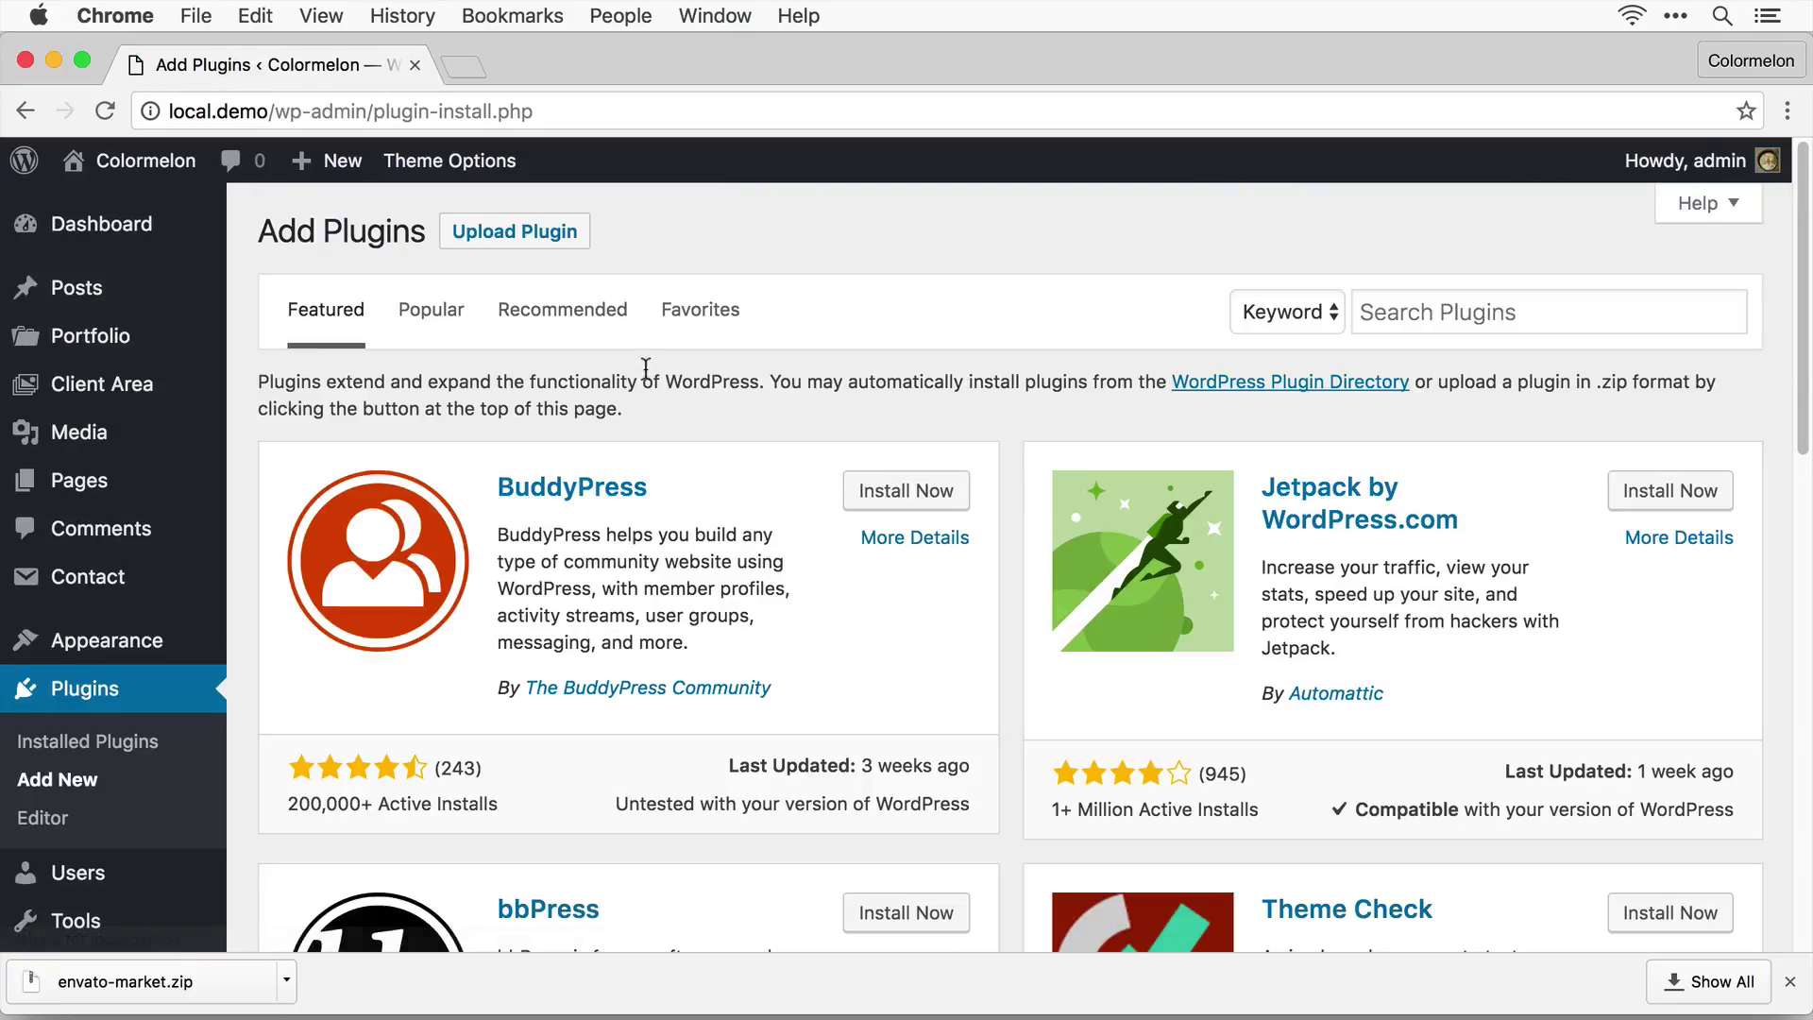
pyautogui.click(517, 231)
pyautogui.moveTo(134, 979); pyautogui.dragTo(805, 463)
pyautogui.click(807, 496)
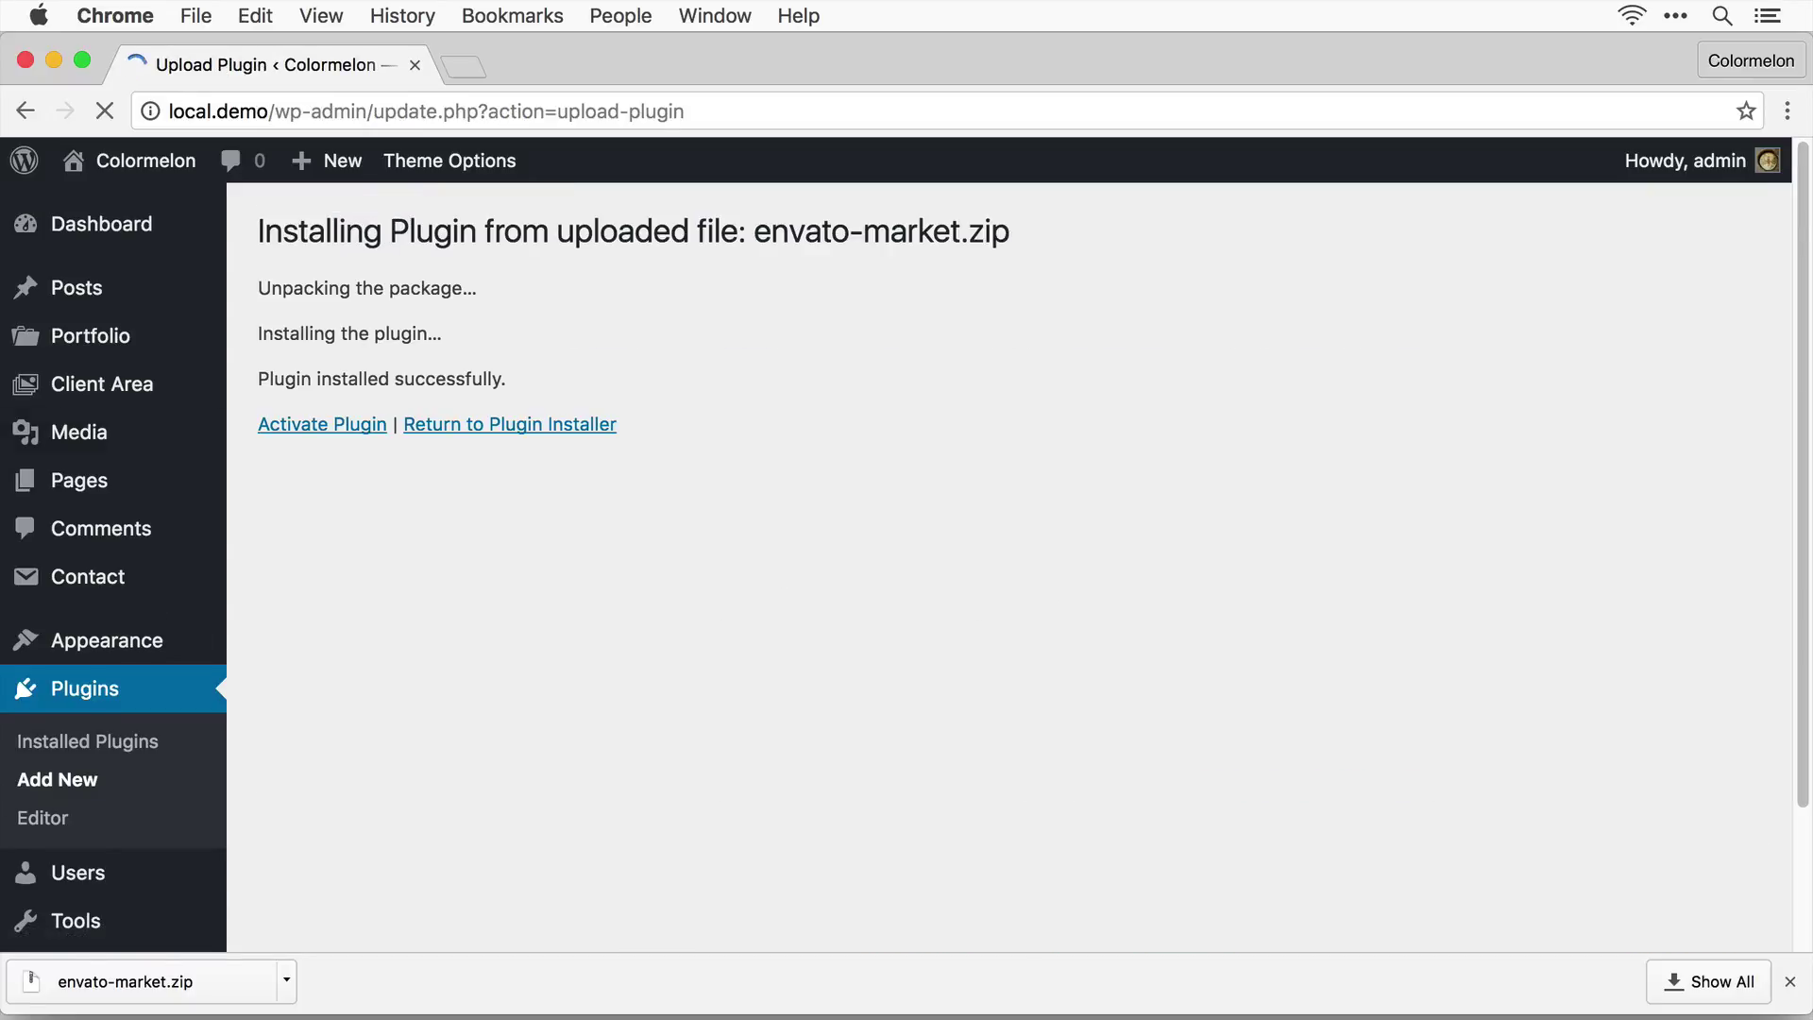
pyautogui.click(321, 424)
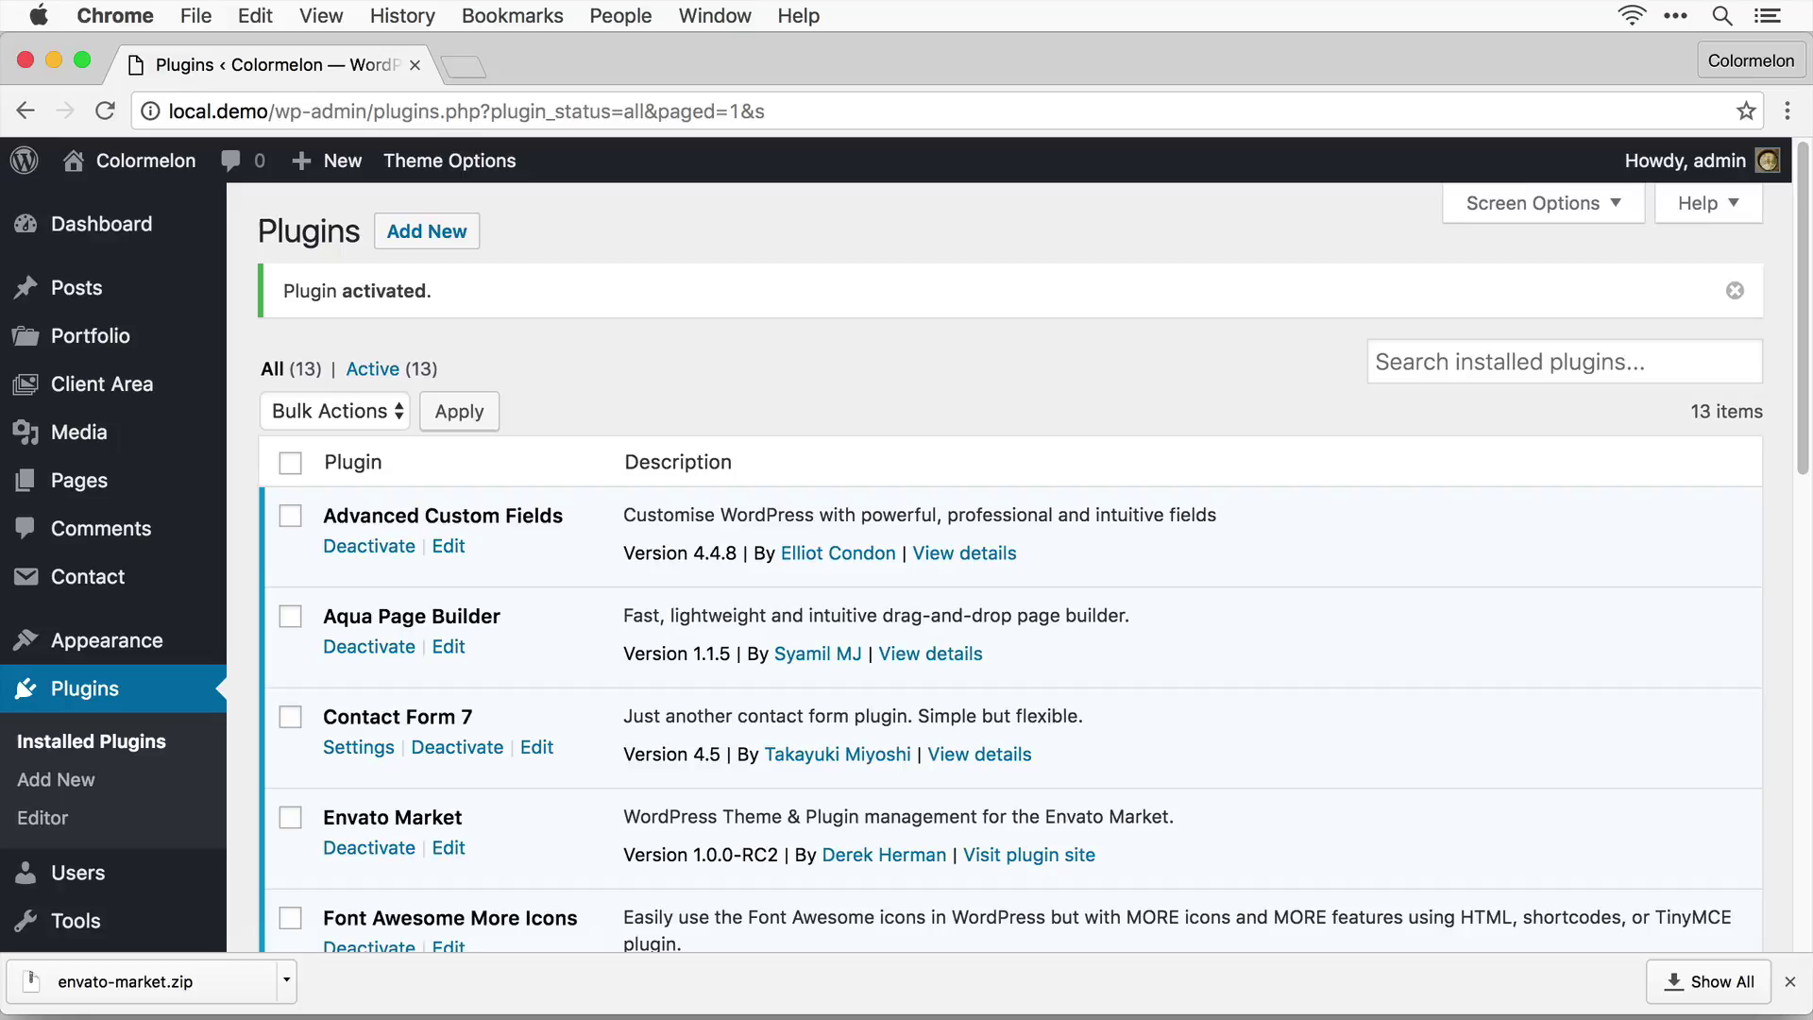
# Open the Envato Market 1.0.0-RC2 page and scroll to its blank Global OAuth Personal Token setting
pyautogui.click(1790, 982)
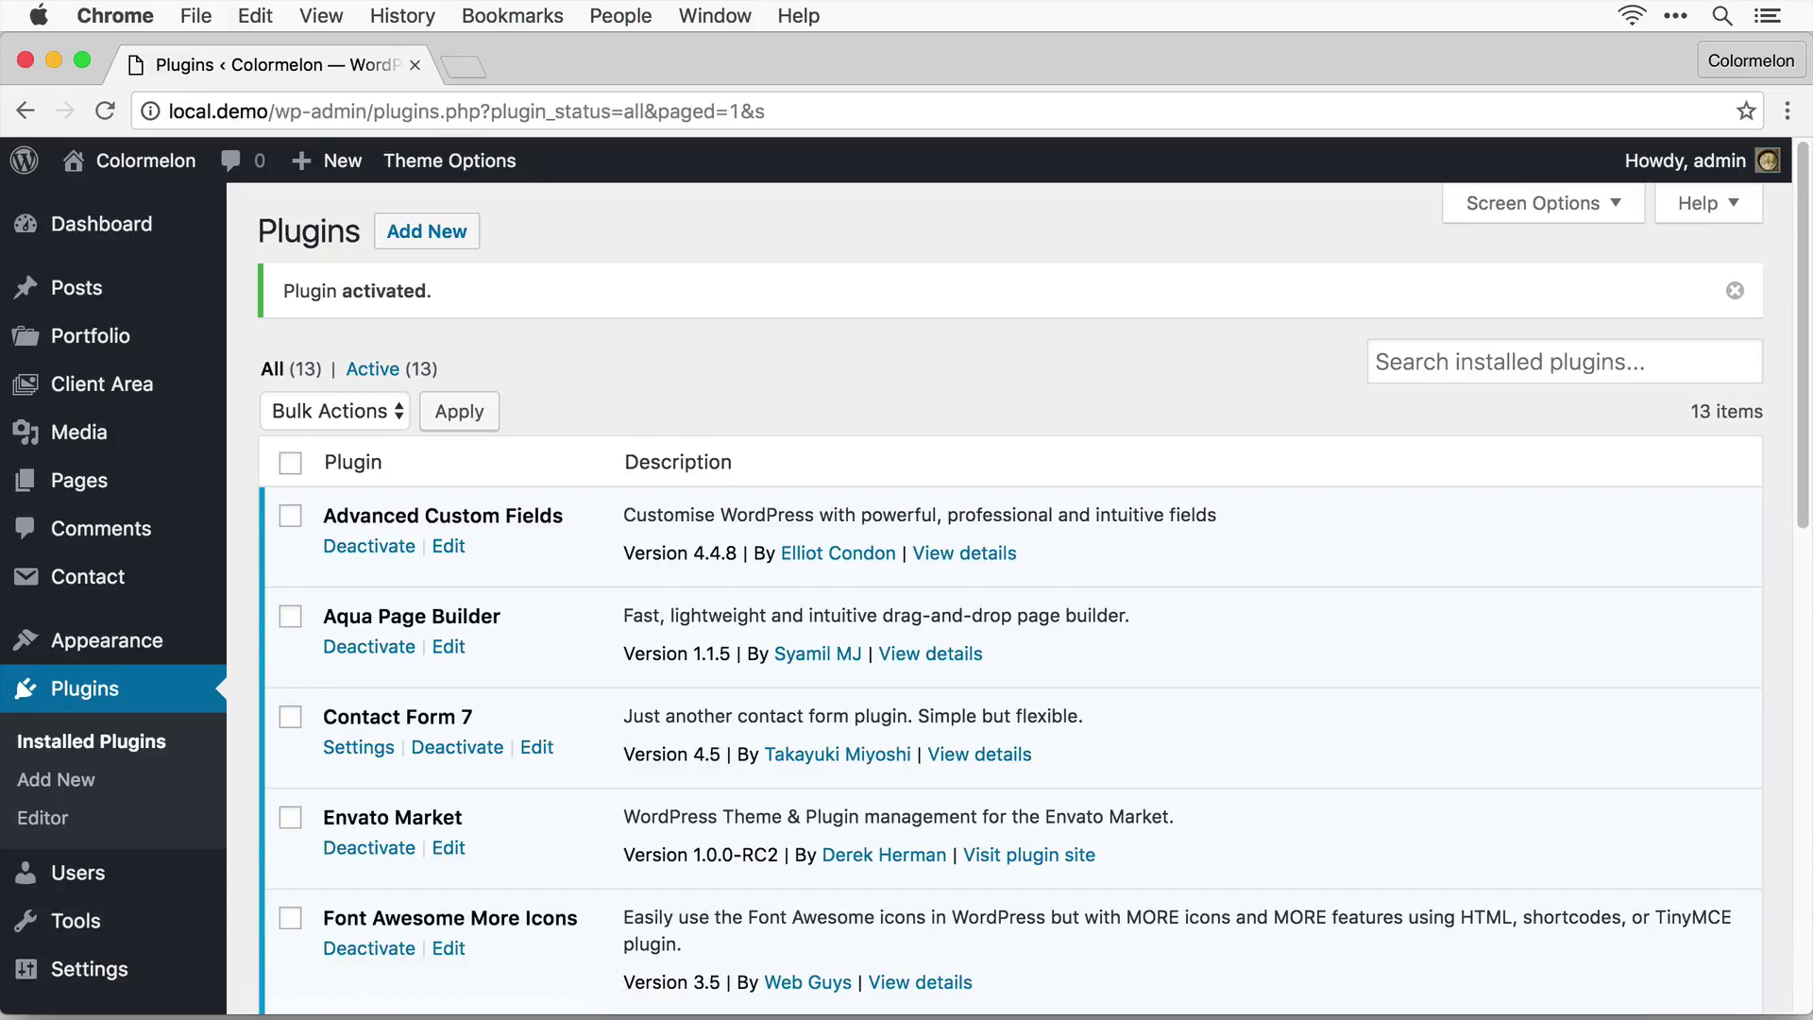
pyautogui.scroll(-6, 148, 599)
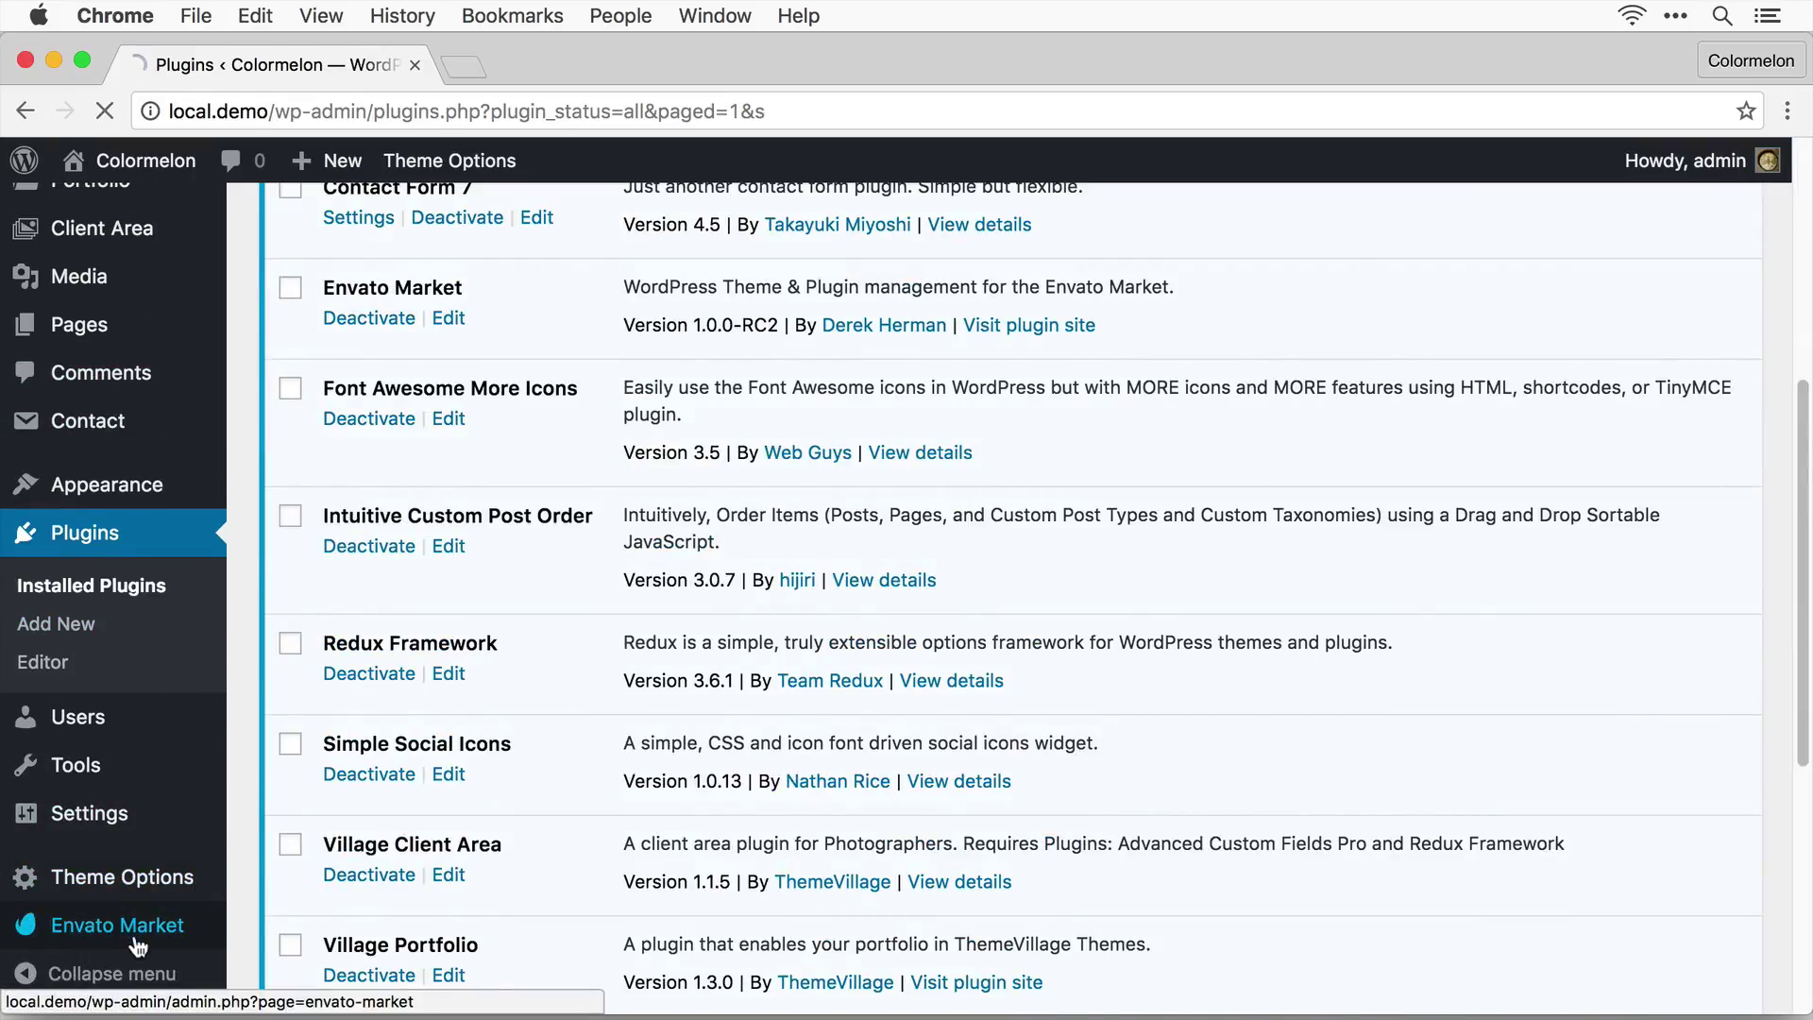
pyautogui.click(137, 938)
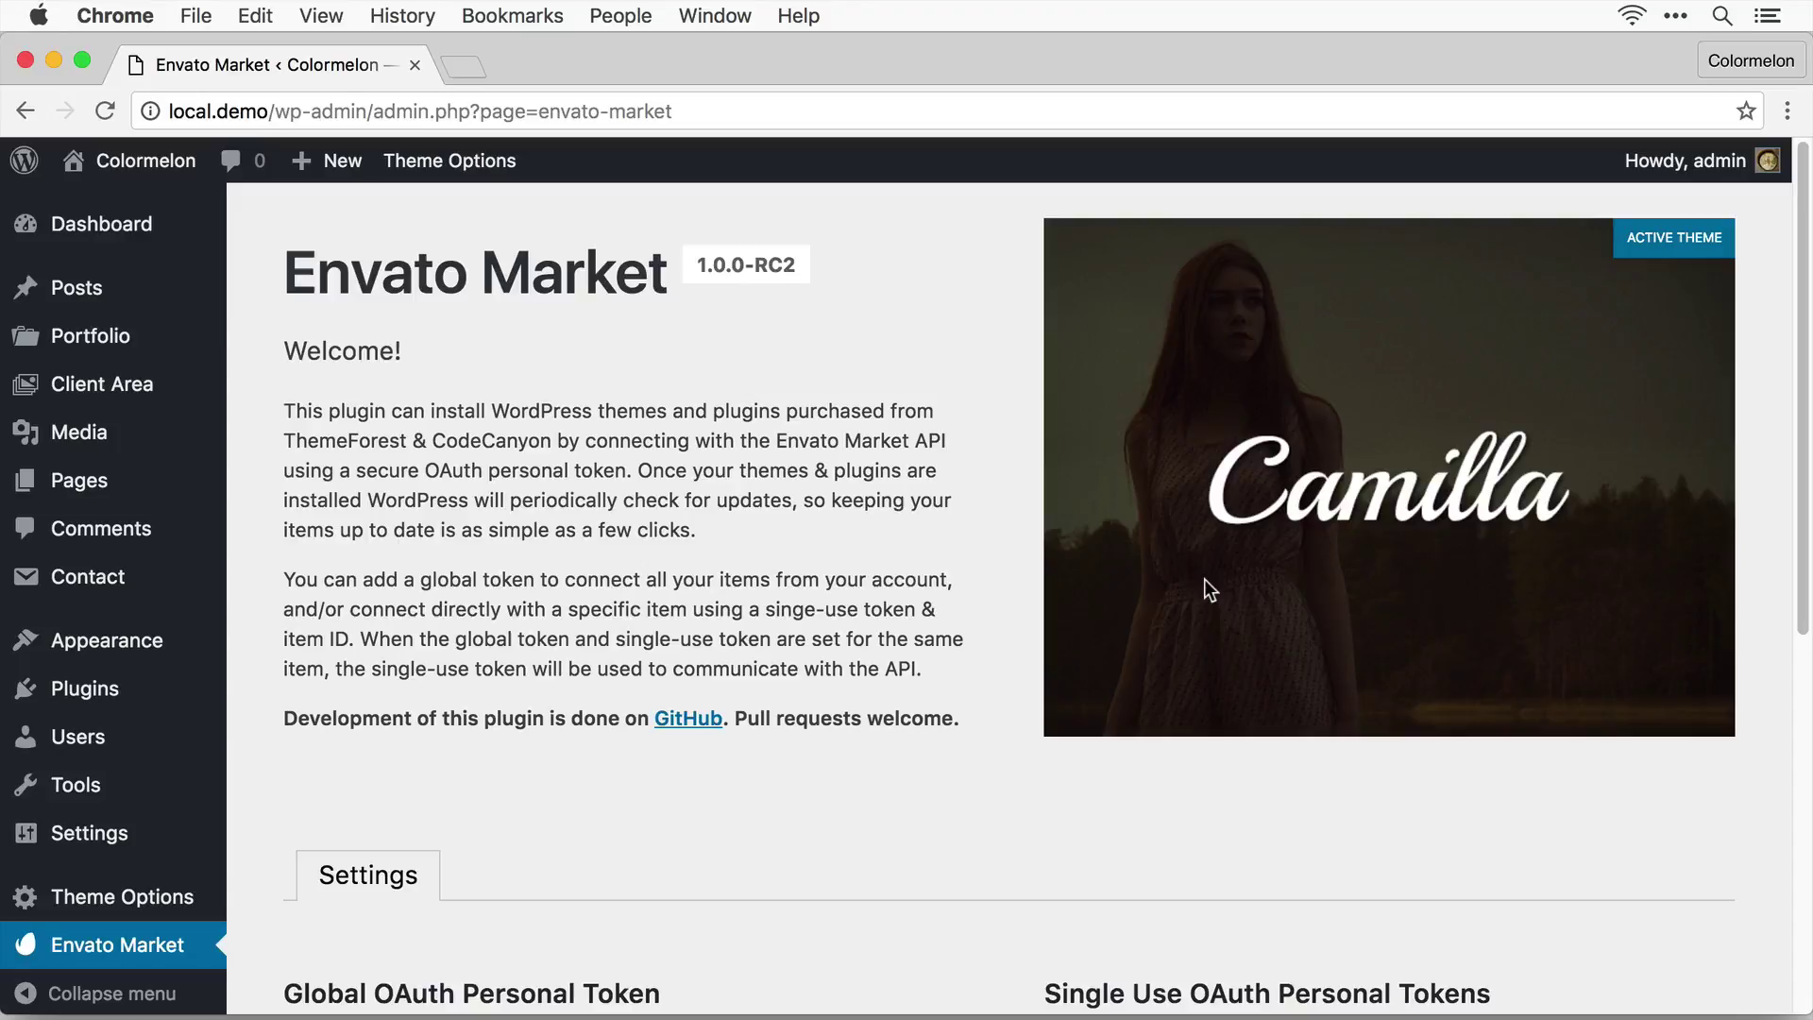
pyautogui.scroll(-5, 1204, 580)
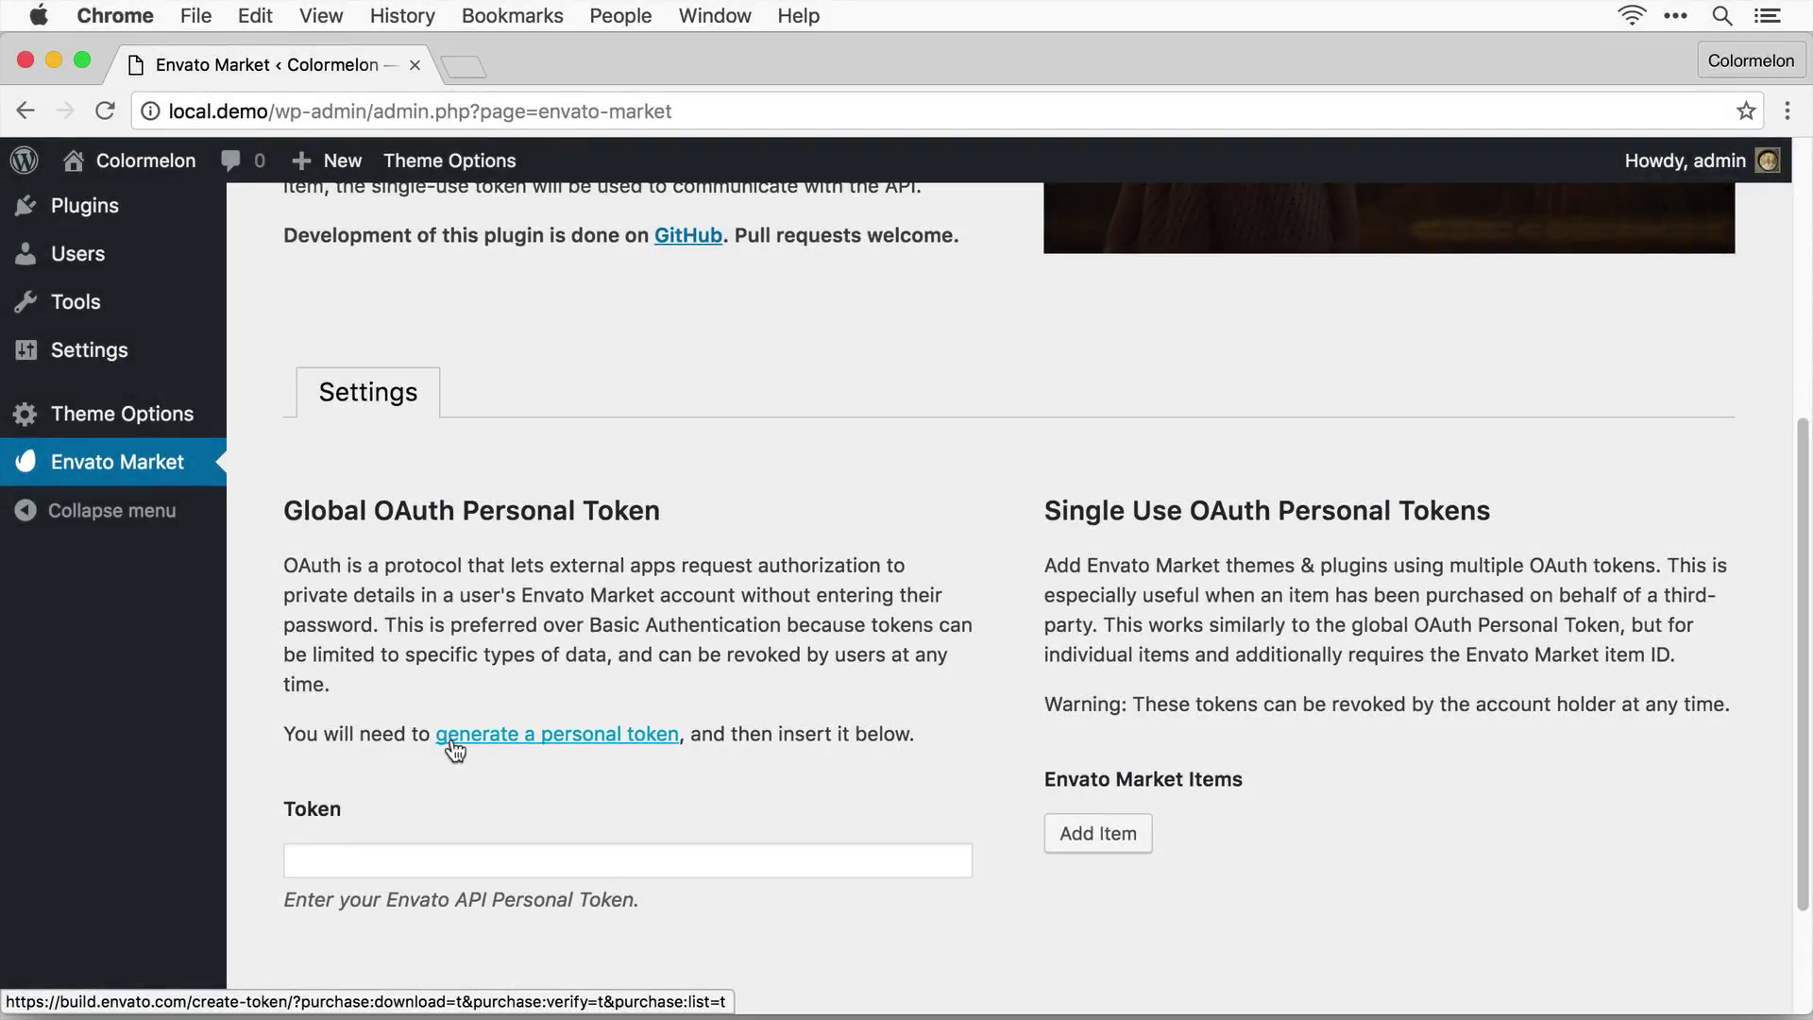
# Sign in to Envato and name a new personal token 'Envato Plugin: local.demo'
pyautogui.keyDown('super'); pyautogui.click(455, 746); pyautogui.keyUp('super')
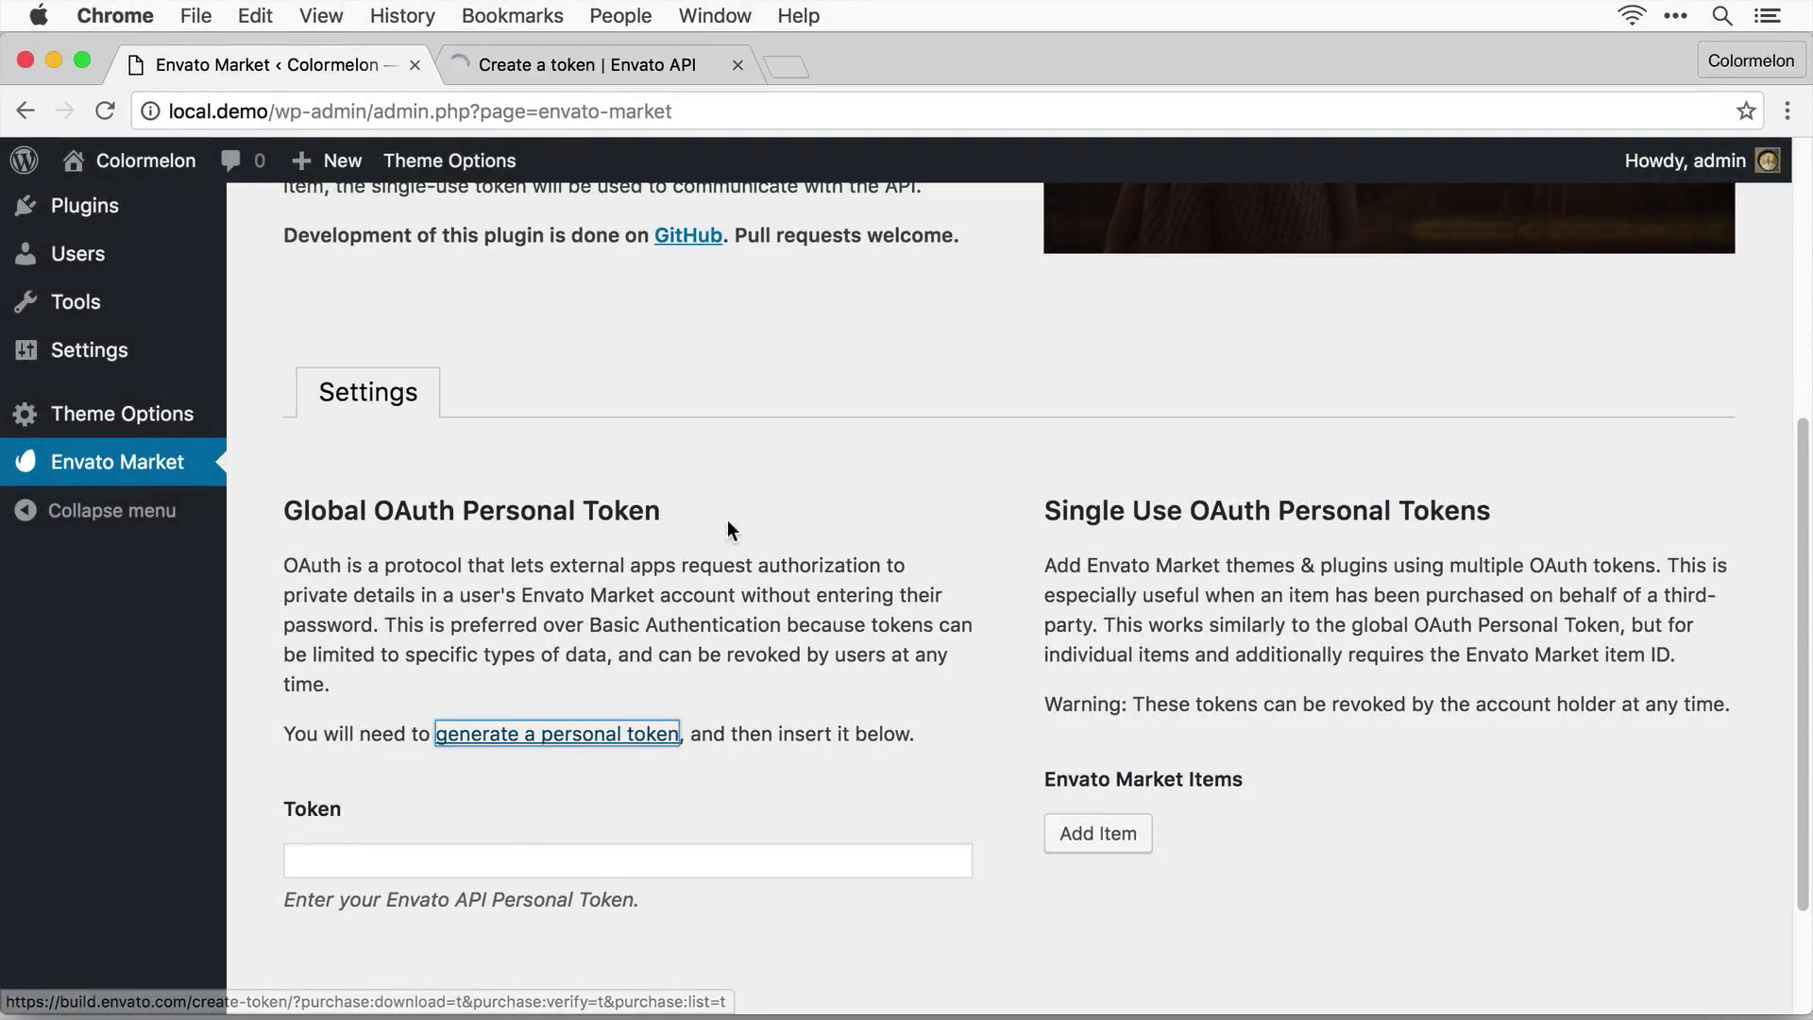
pyautogui.hotkey('ctrl', 'Tab')
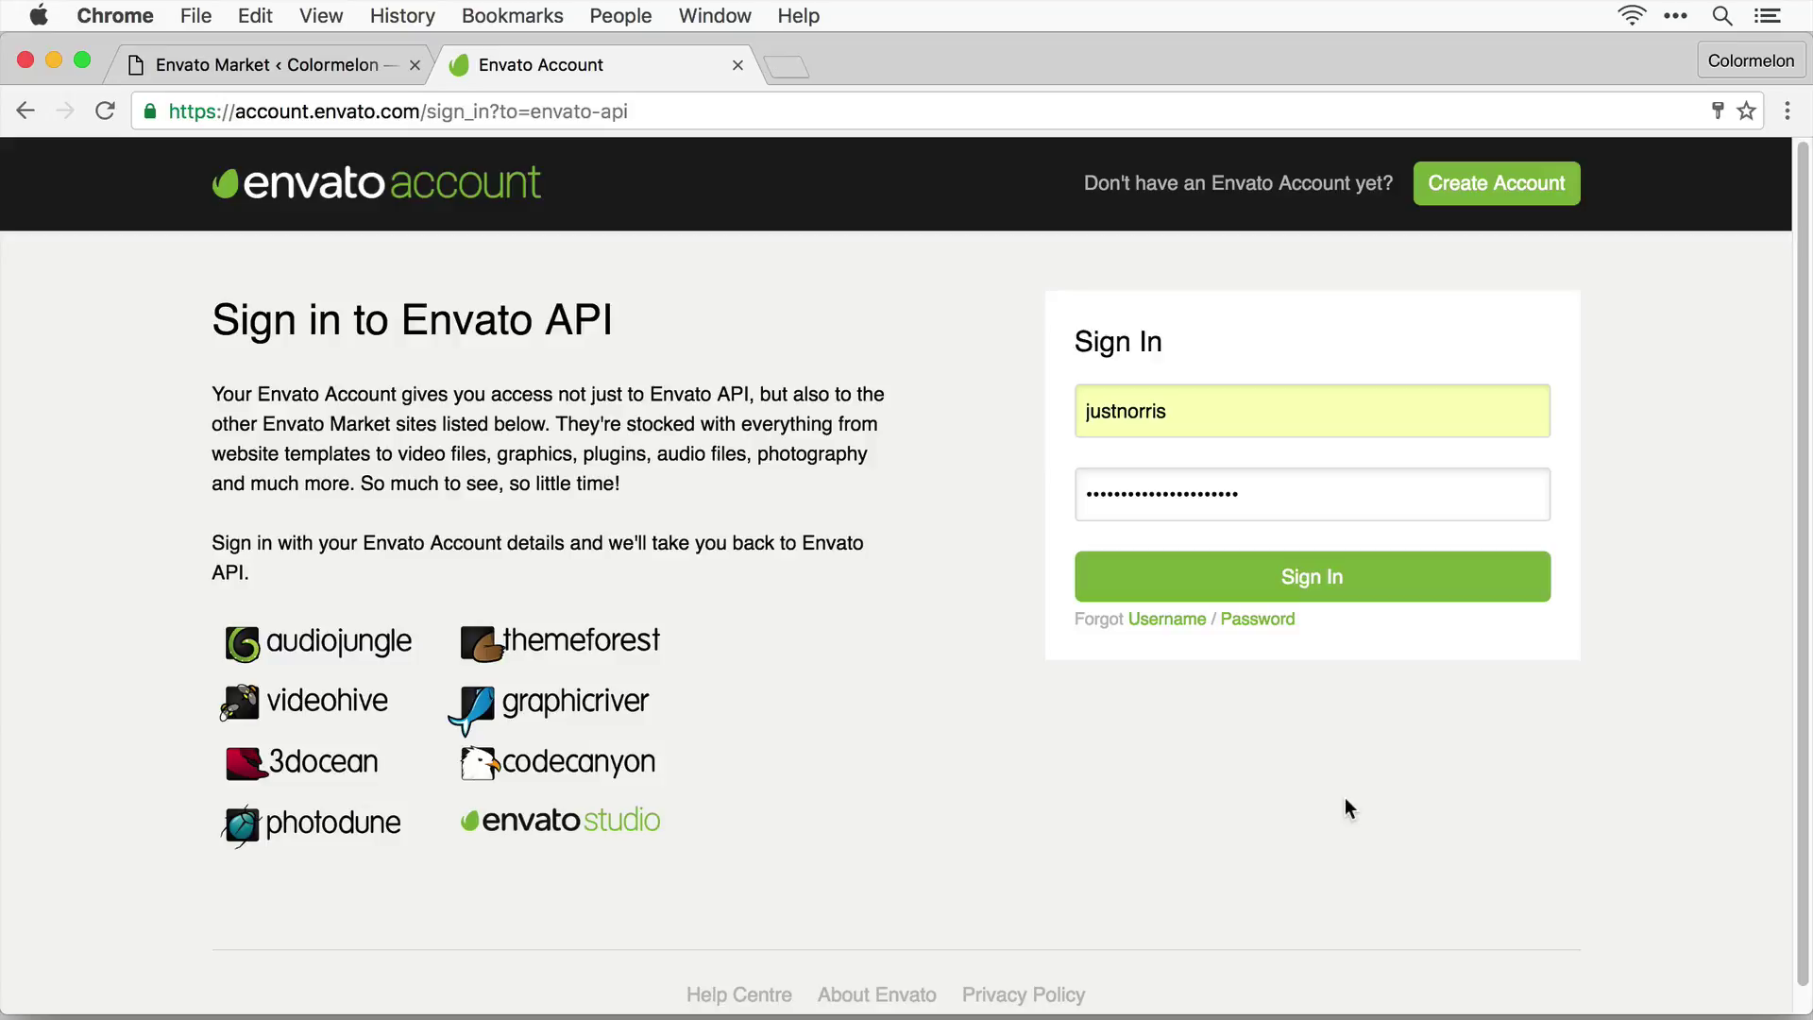
pyautogui.click(1358, 580)
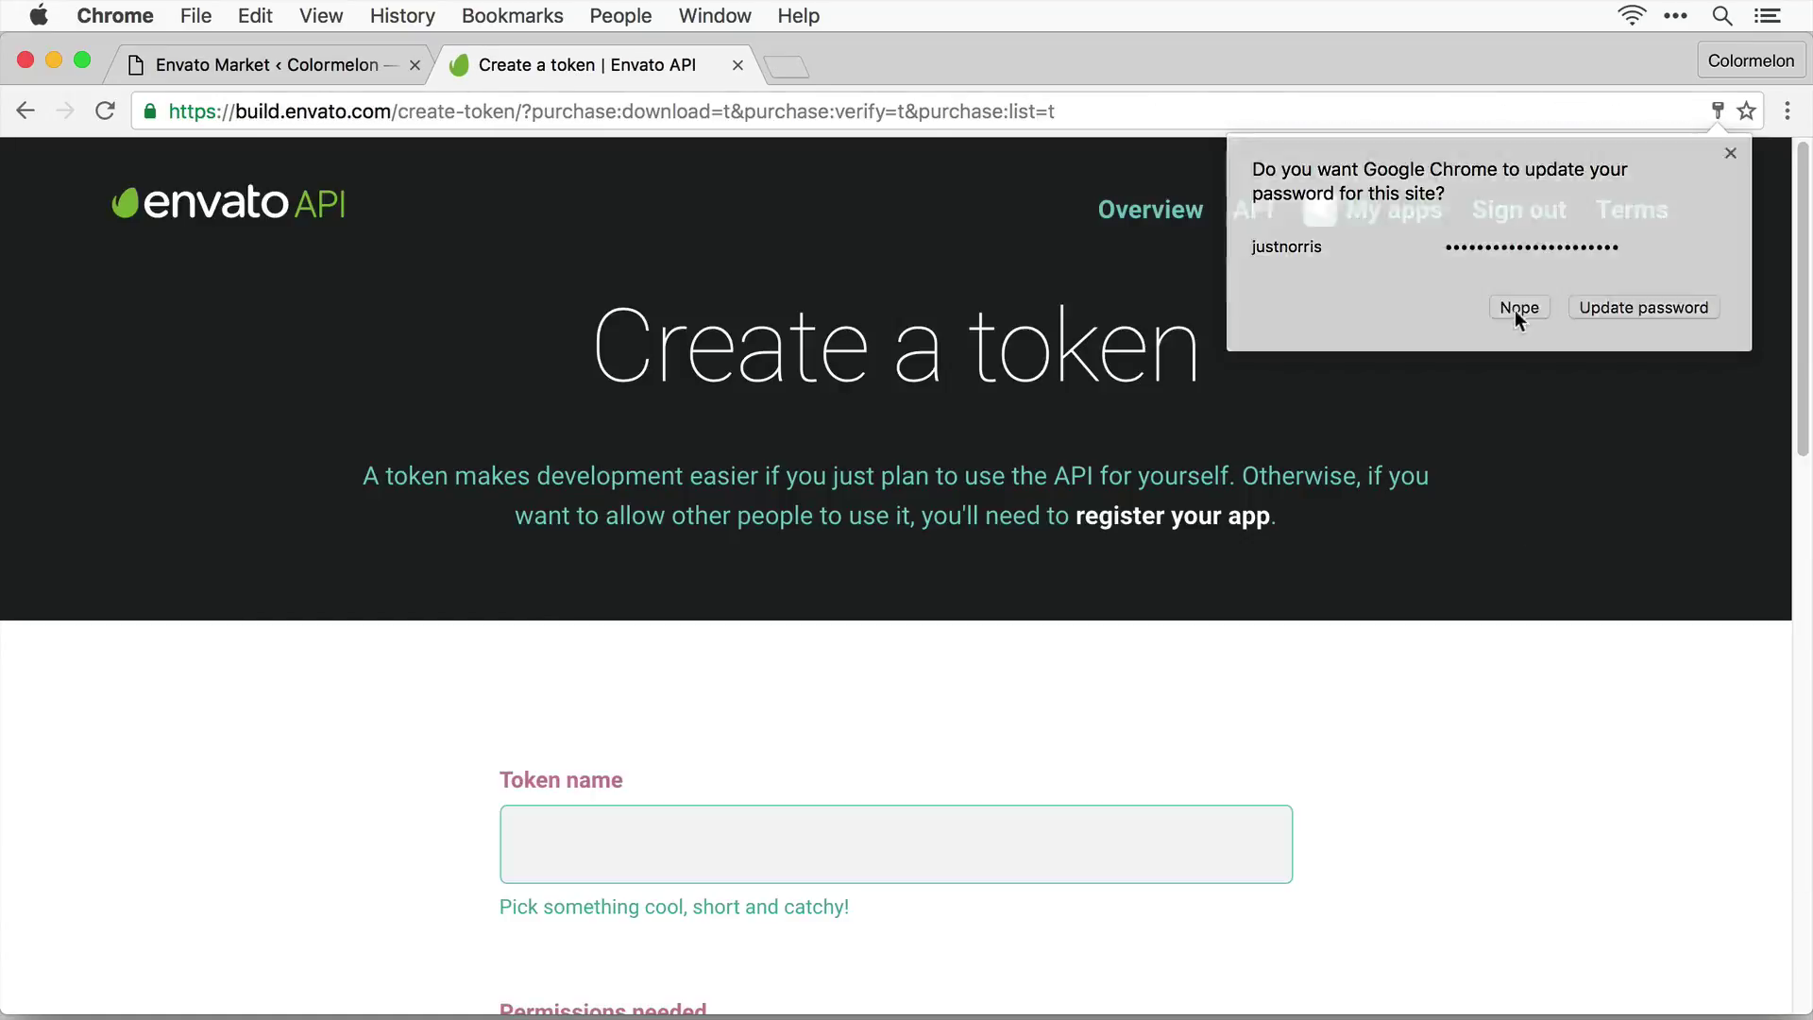
pyautogui.click(1514, 309)
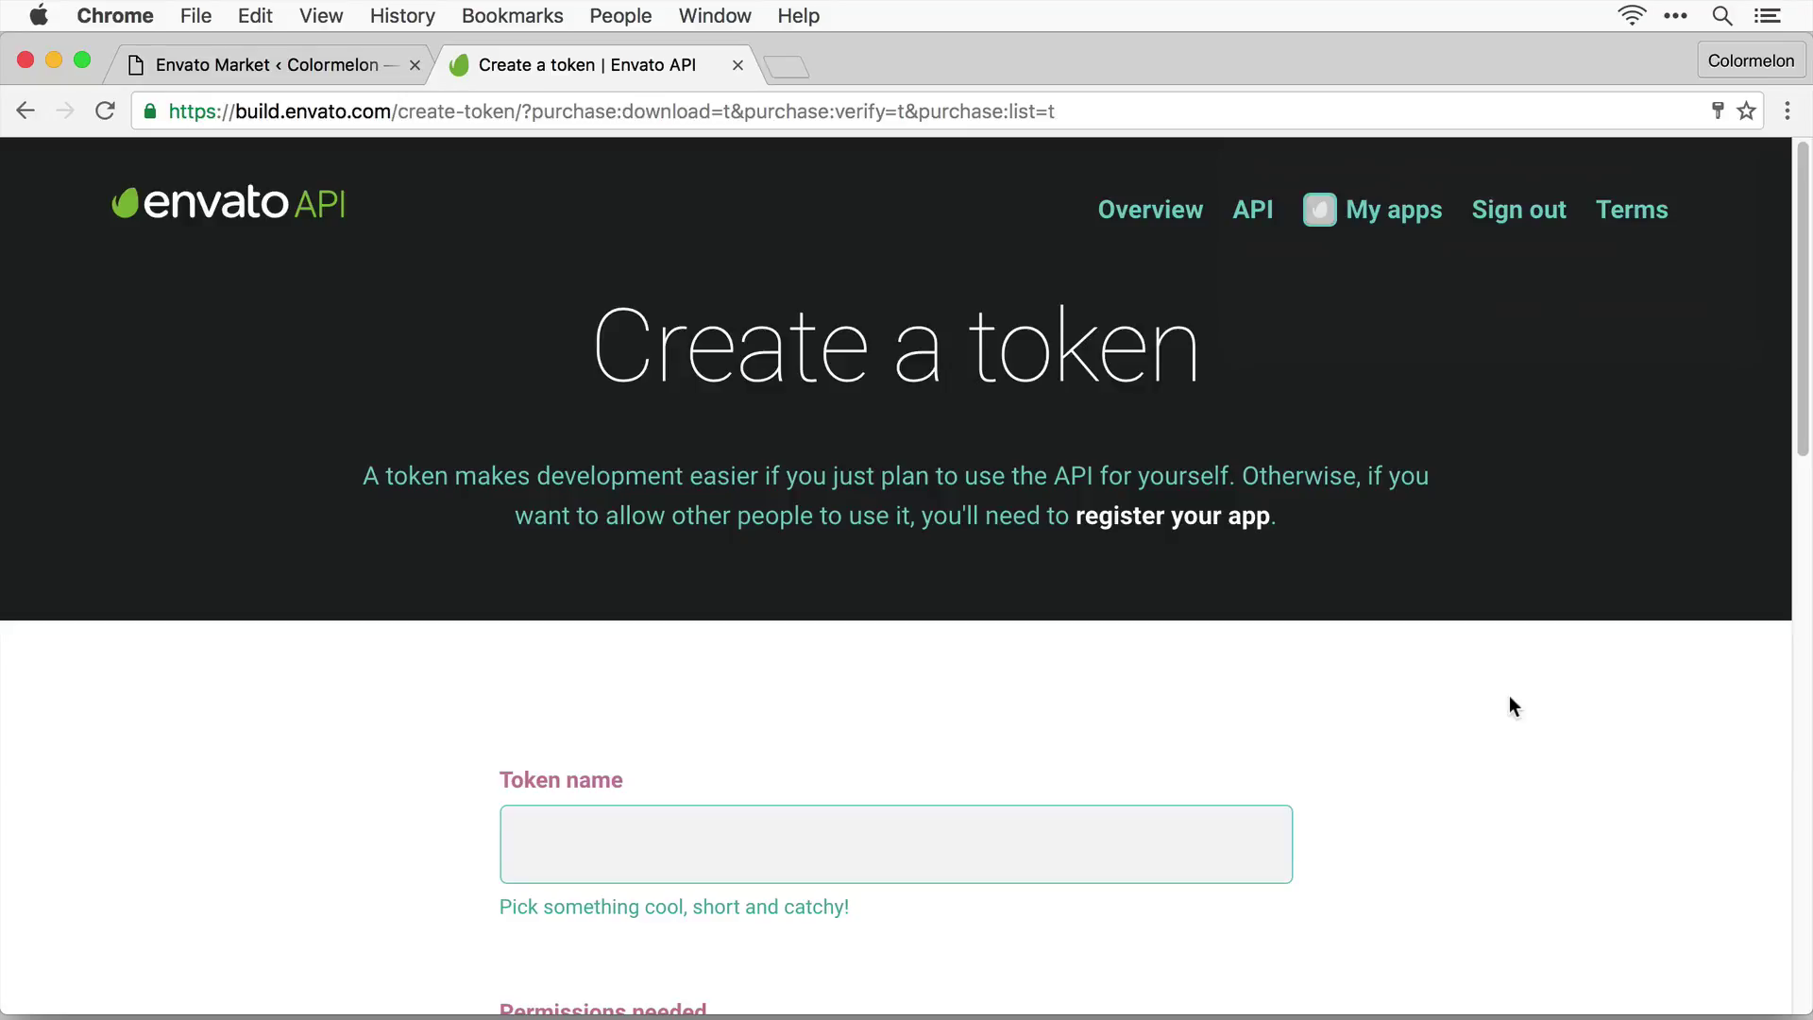
pyautogui.click(854, 851)
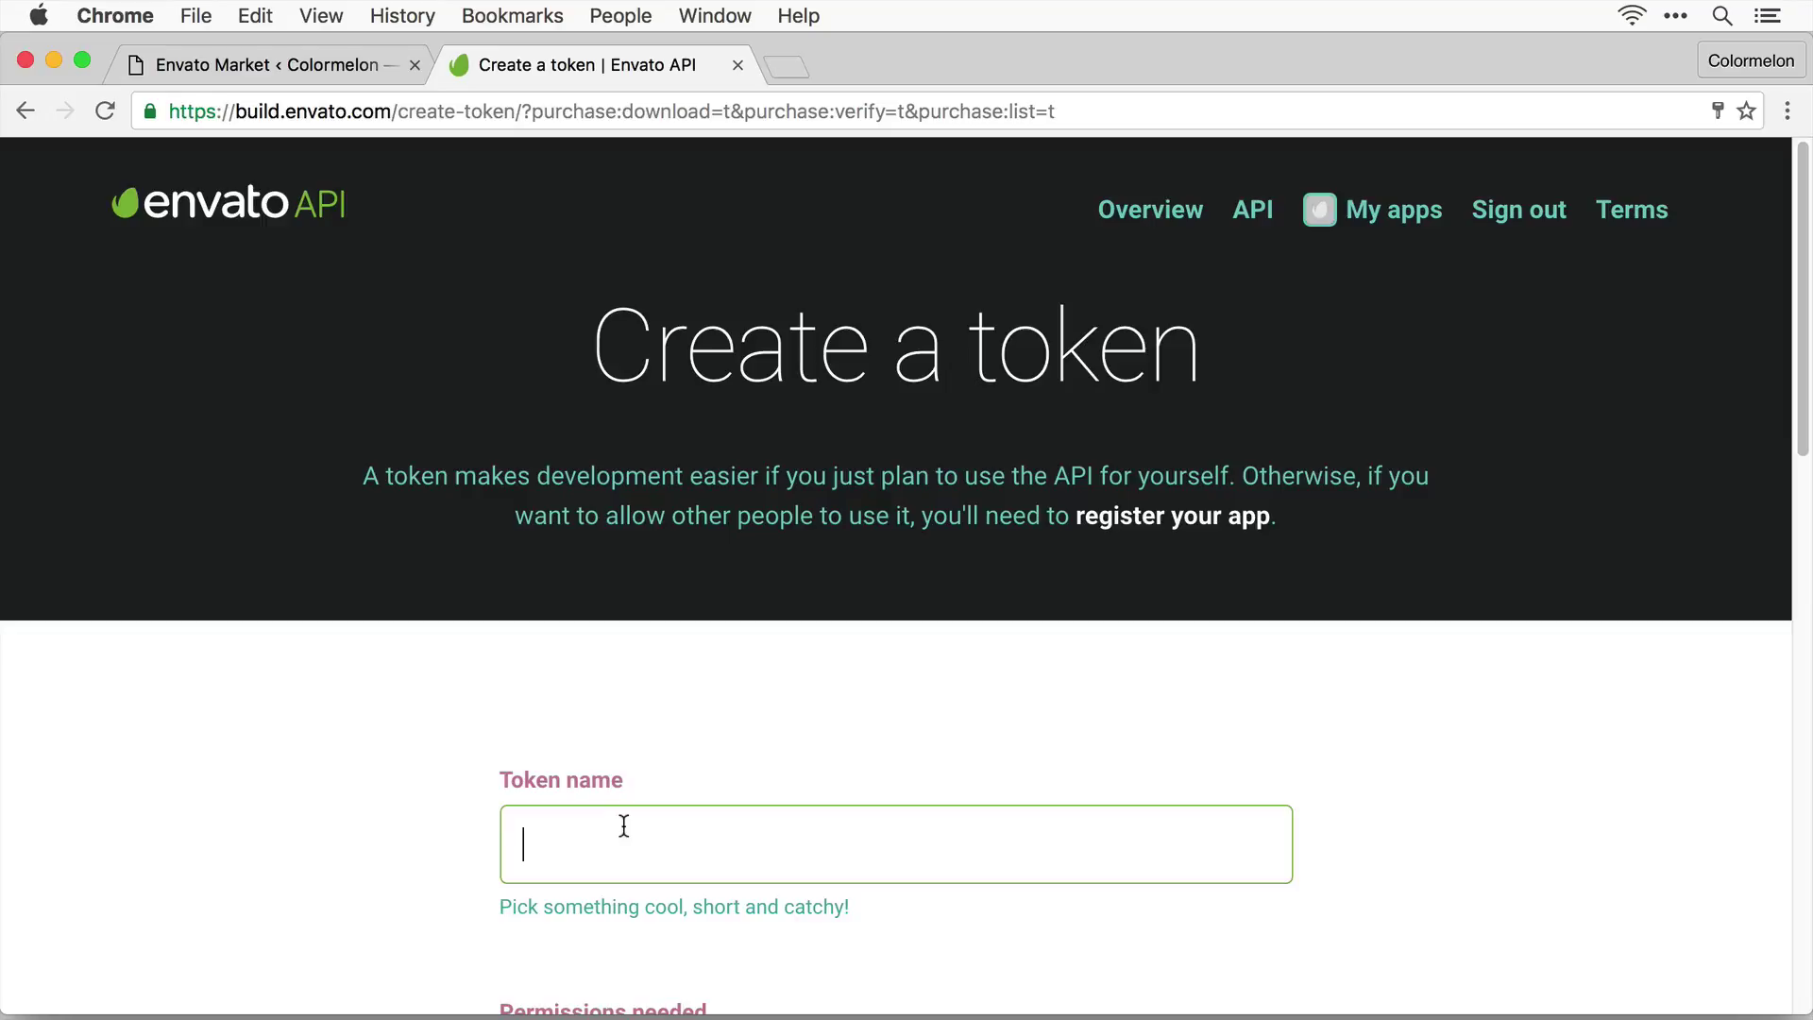
pyautogui.write('Envato Plugin: ')
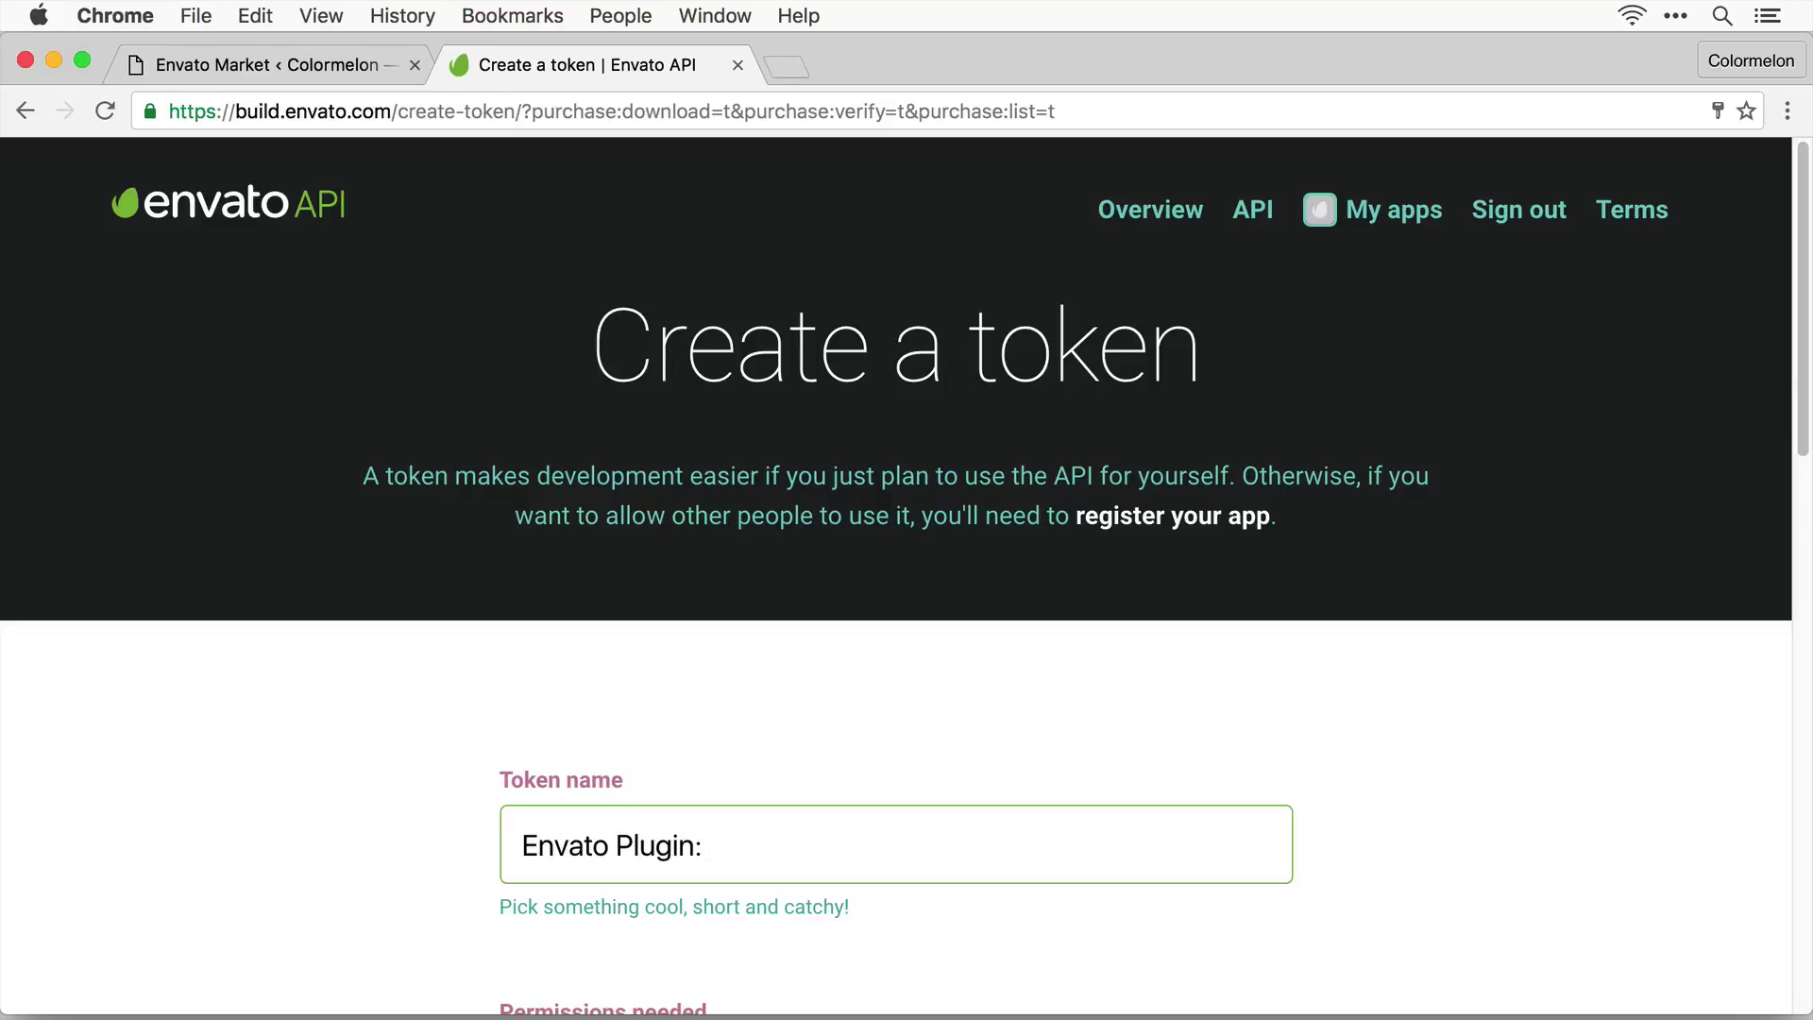
pyautogui.write('local.demo')
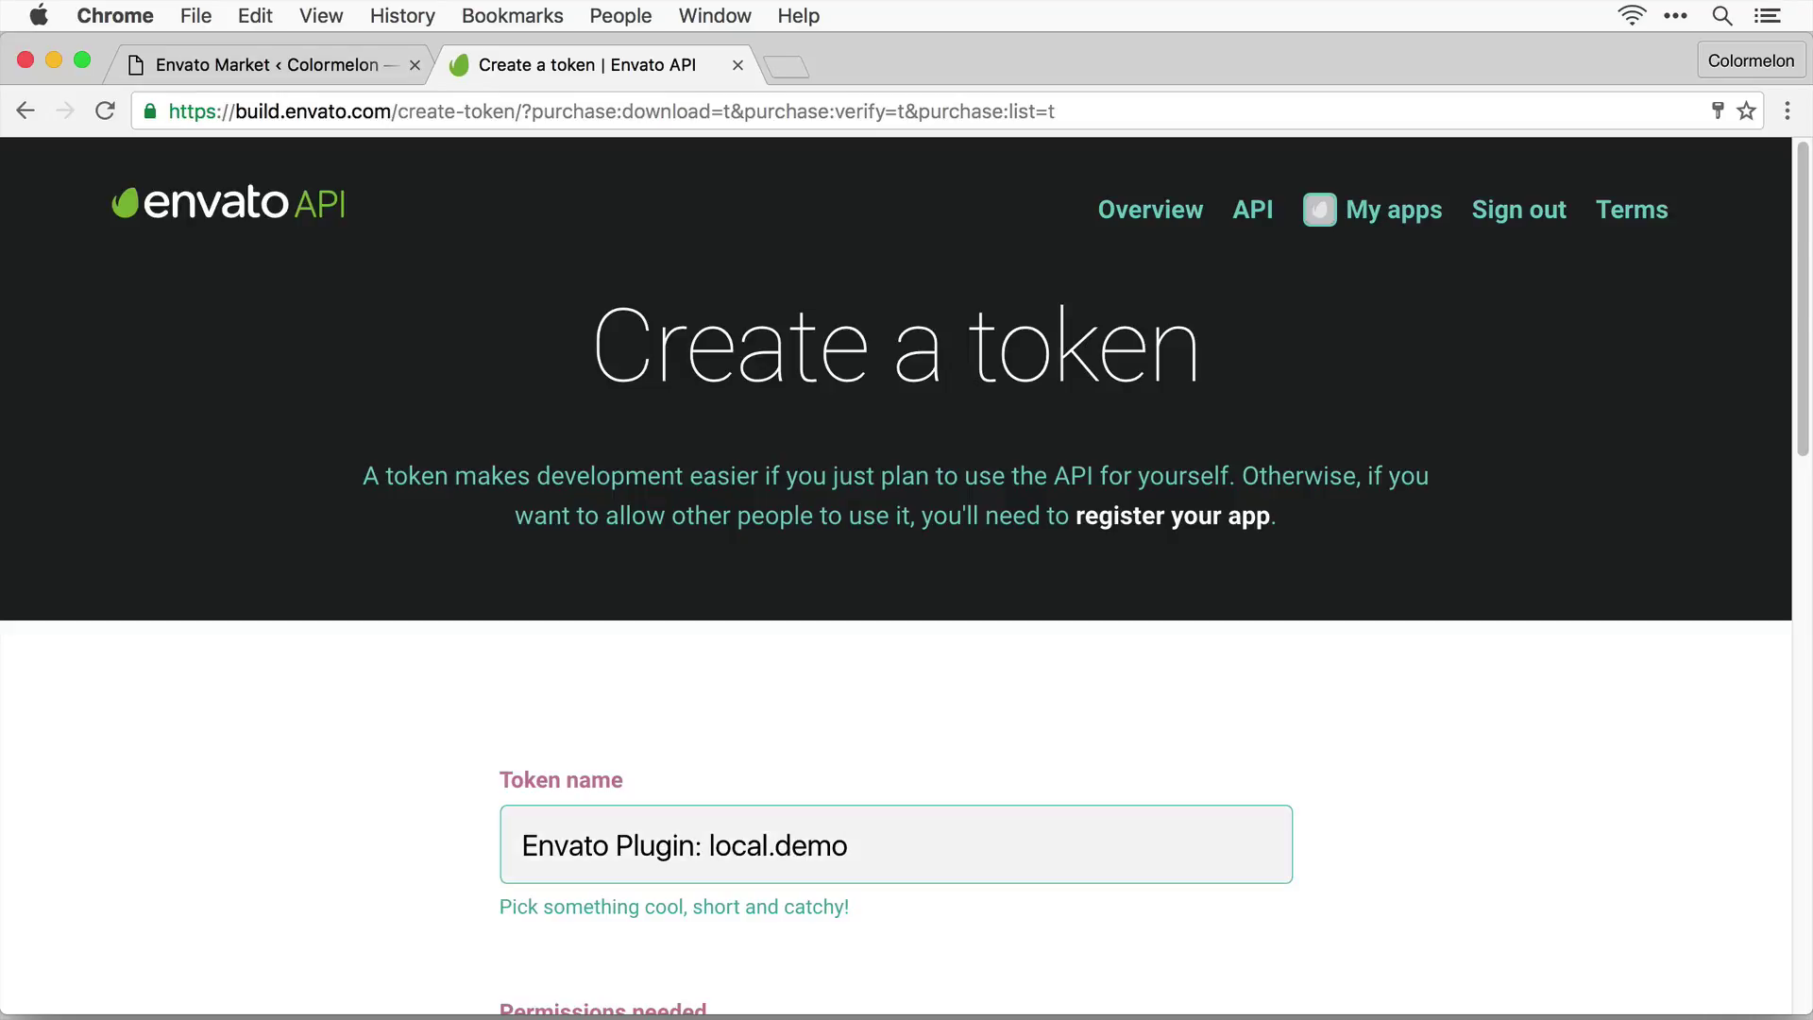
# Accept the terms, create the token, and confirm its key has been stored
pyautogui.scroll(-8, 1533, 707)
pyautogui.scroll(-2, 1533, 709)
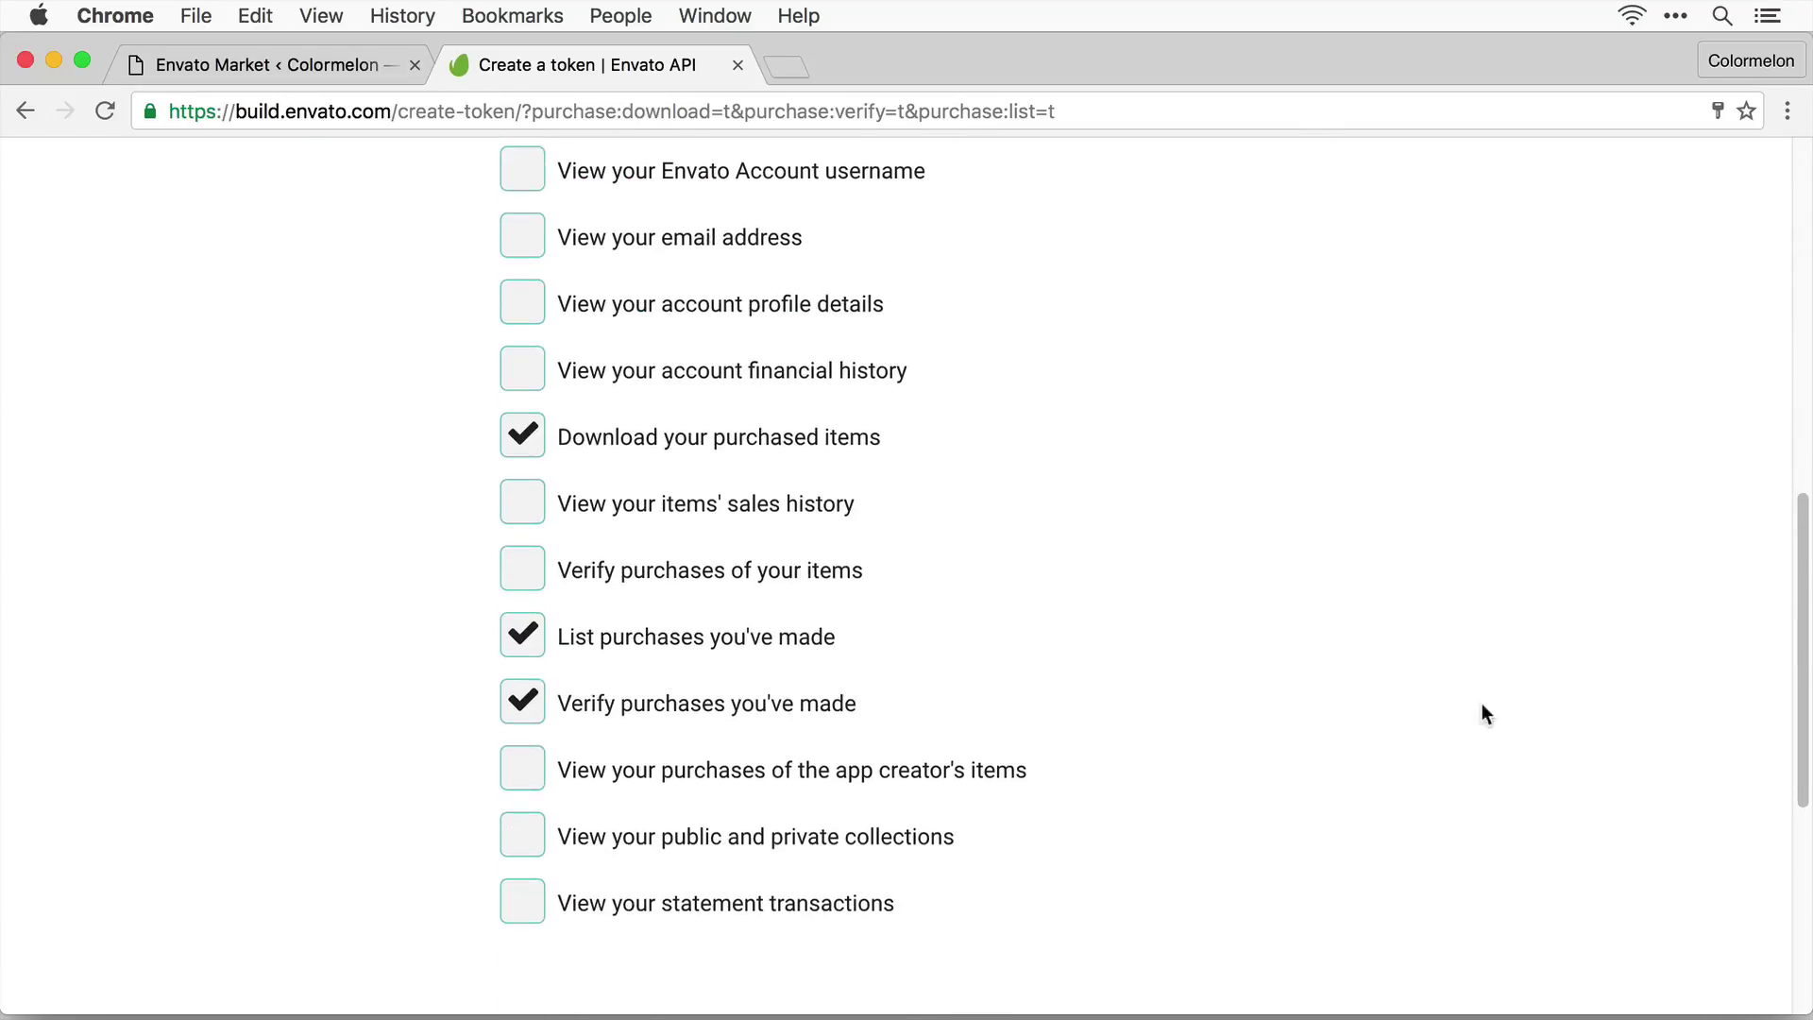
pyautogui.scroll(6, 1324, 615)
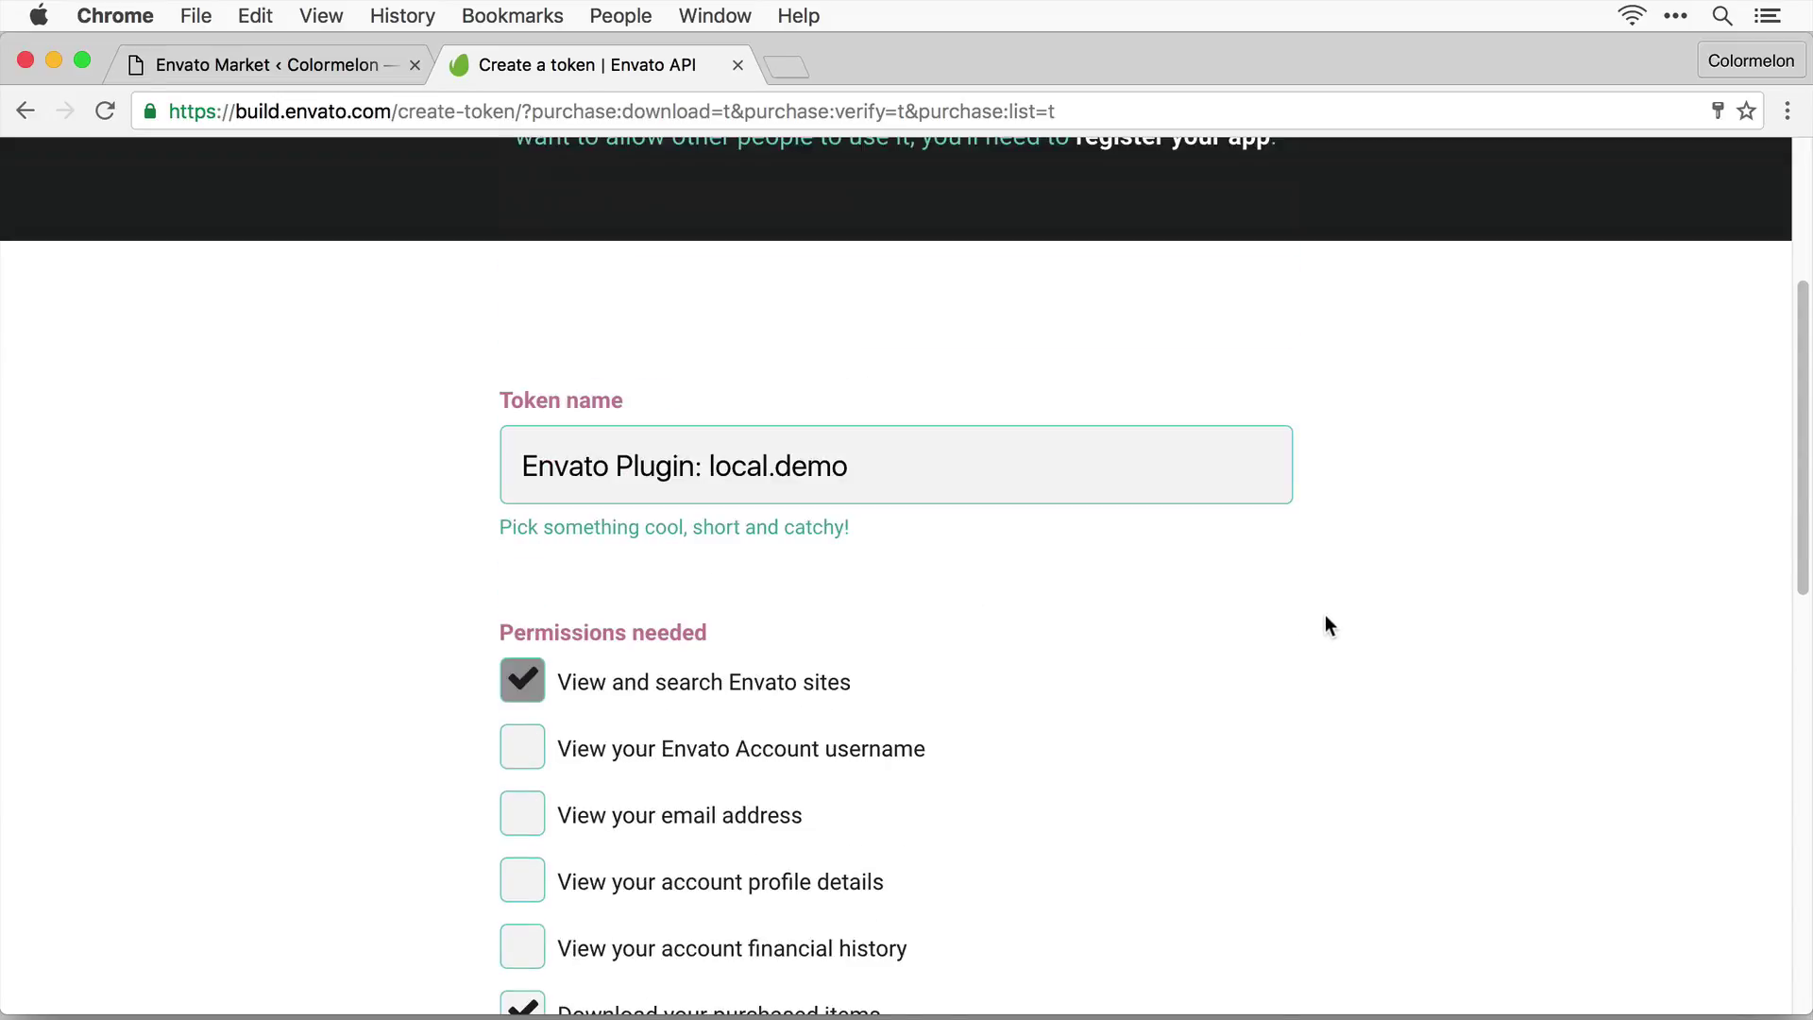
pyautogui.scroll(-5, 1324, 615)
pyautogui.scroll(-5, 1414, 621)
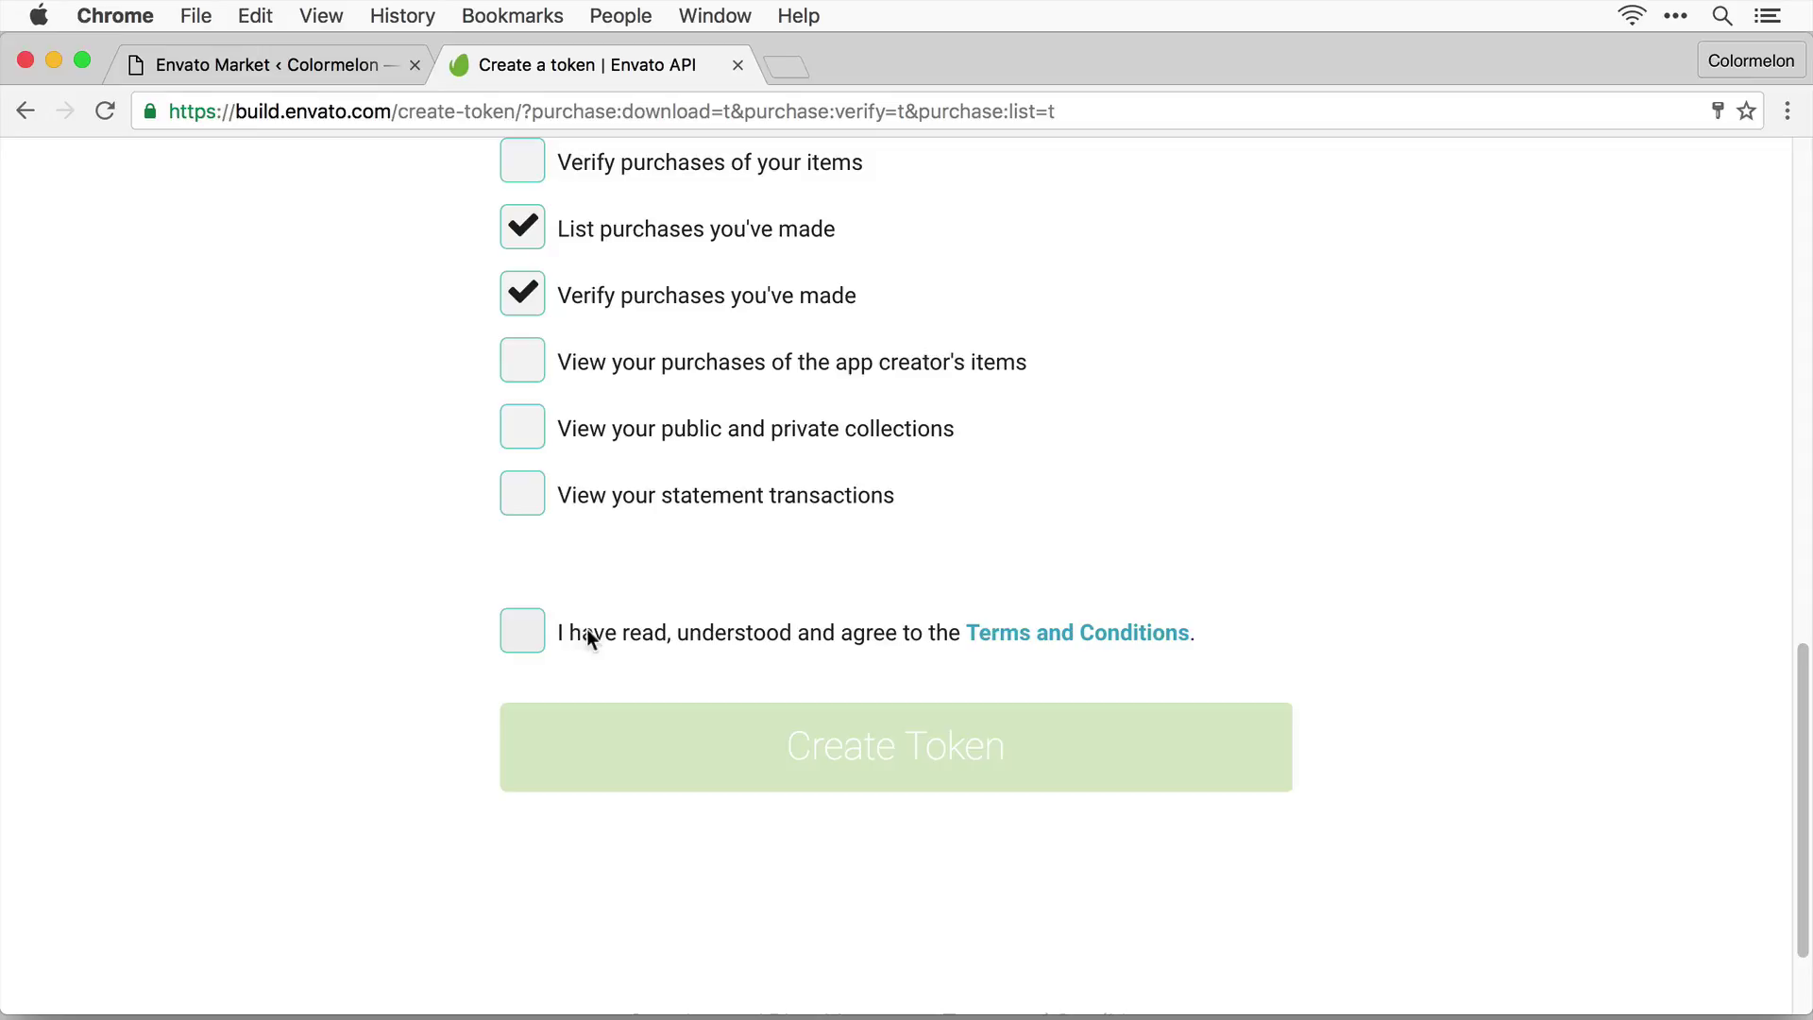
pyautogui.click(524, 633)
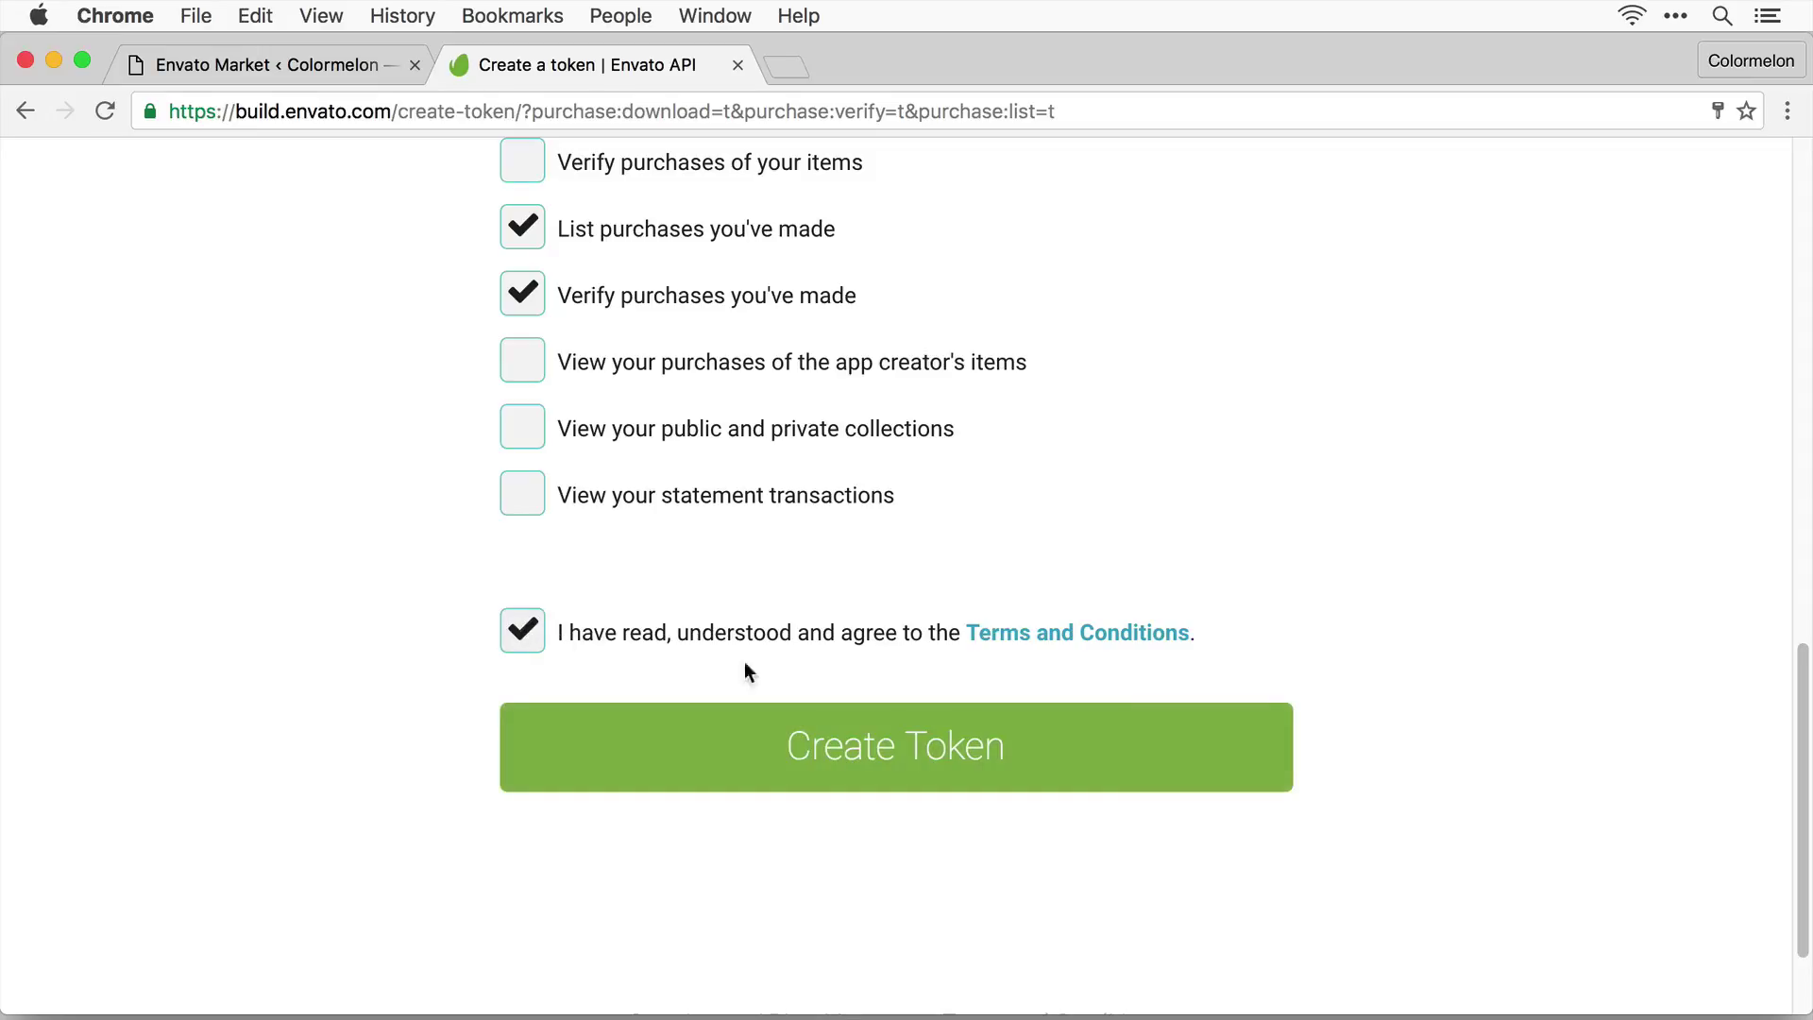
pyautogui.click(871, 752)
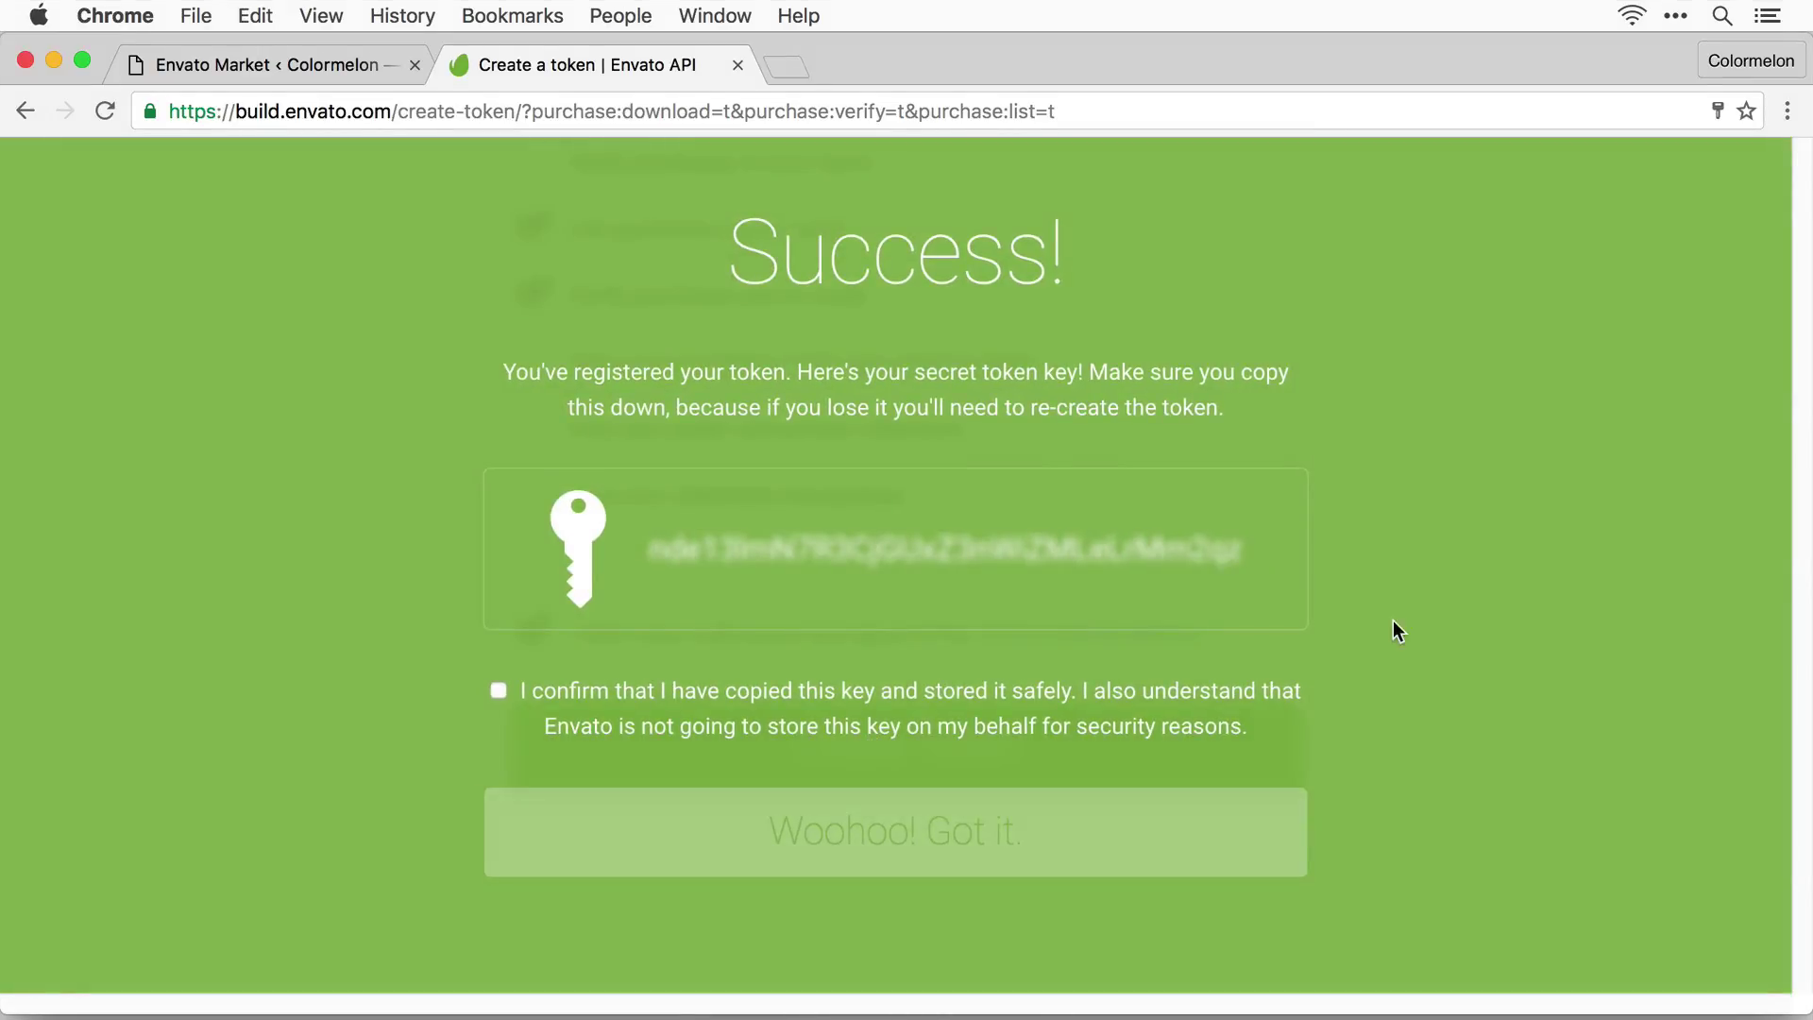
pyautogui.click(530, 689)
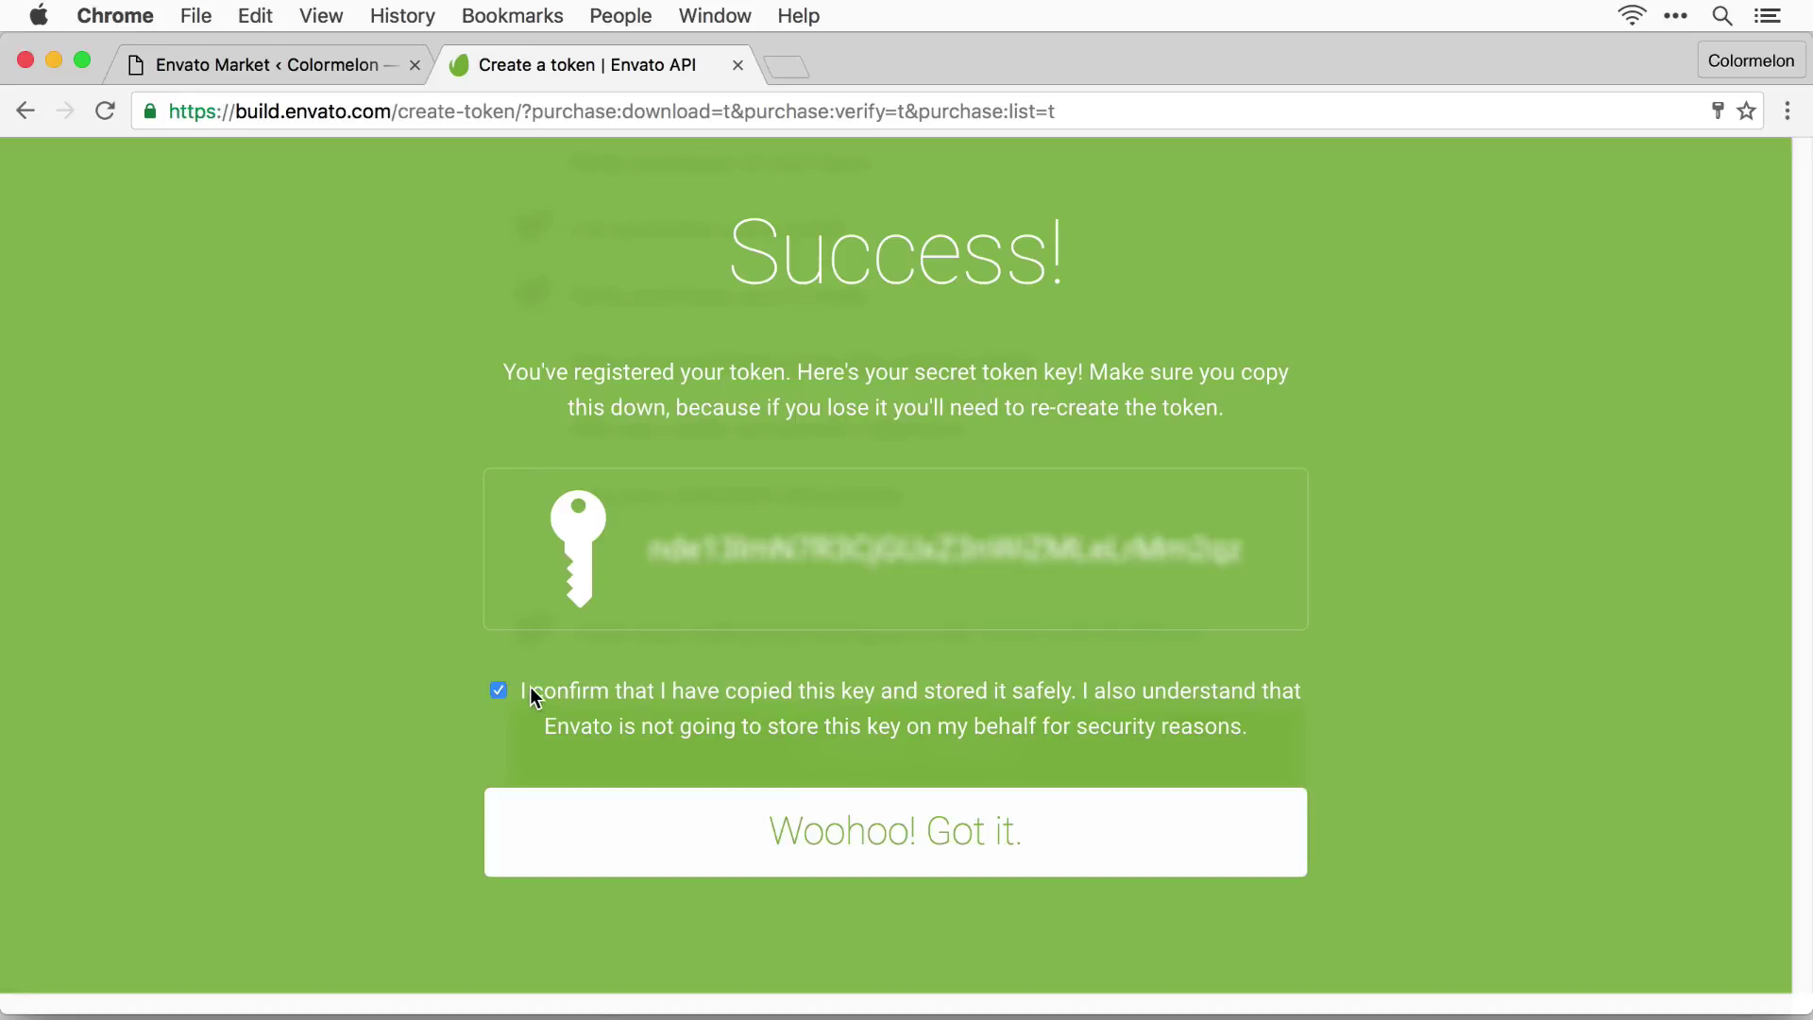
pyautogui.click(893, 839)
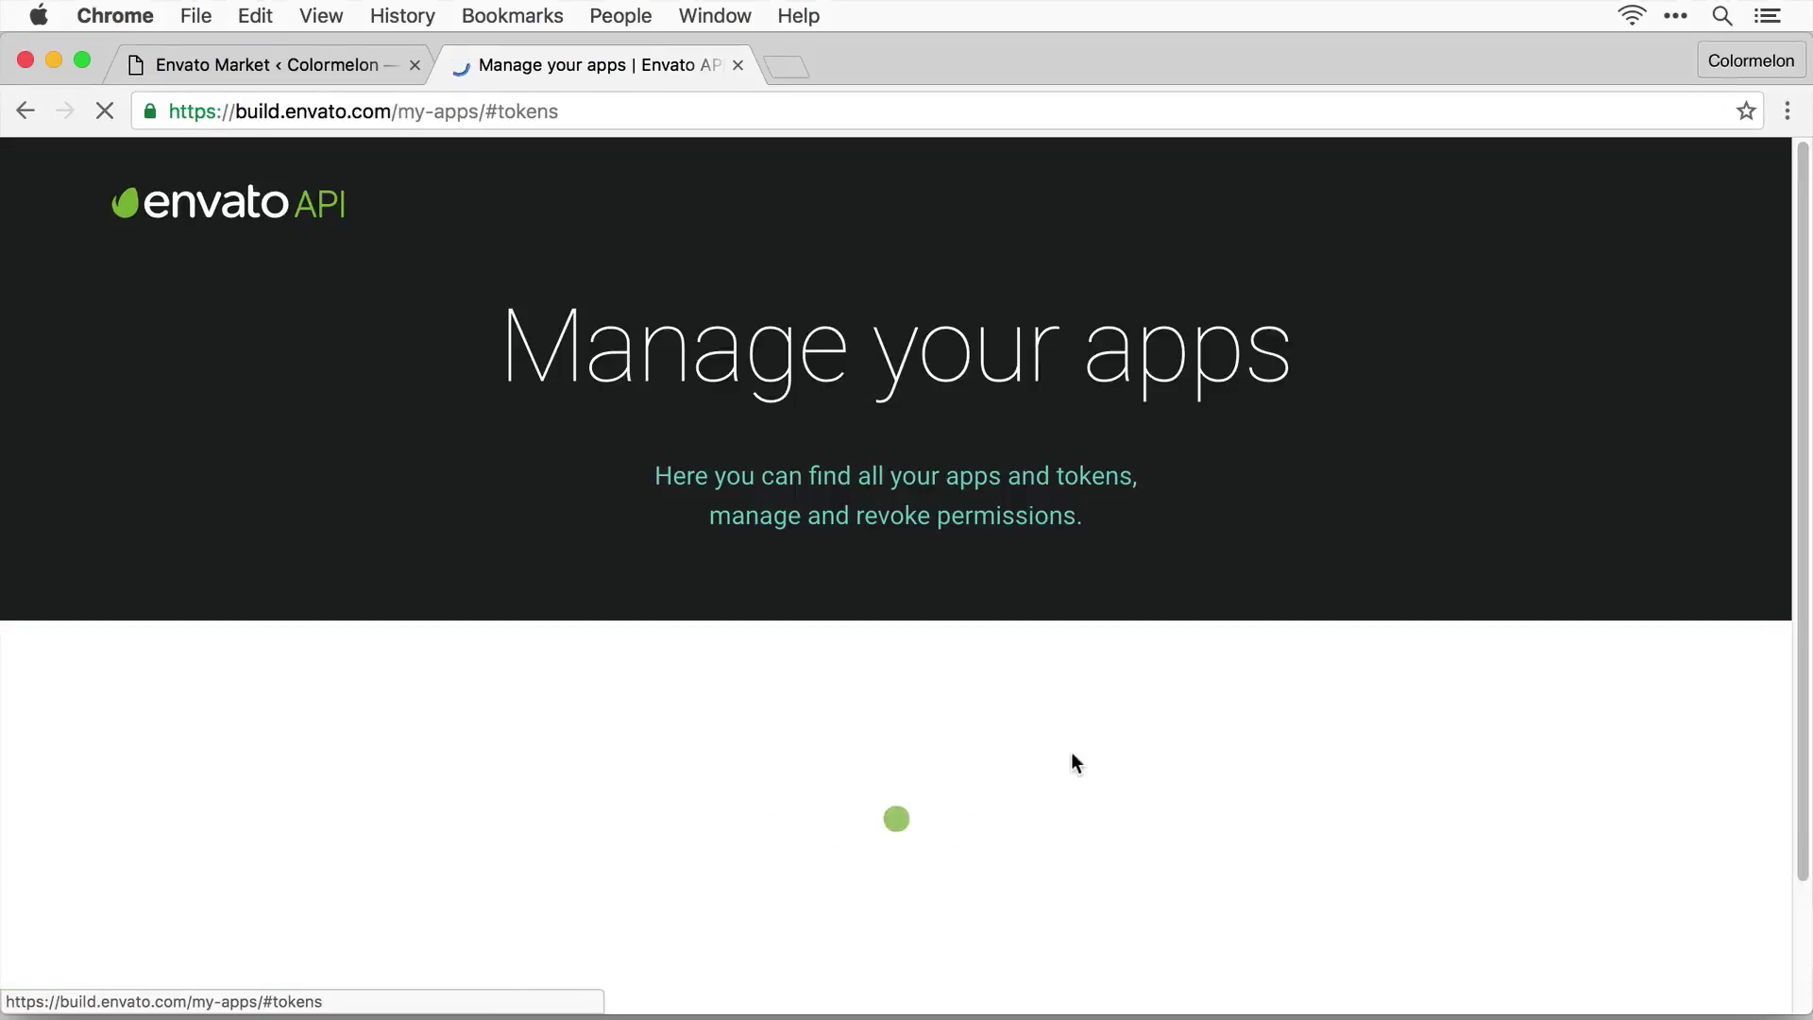
# Paste the personal token into Envato Market's Token field and save the settings
pyautogui.click(276, 71)
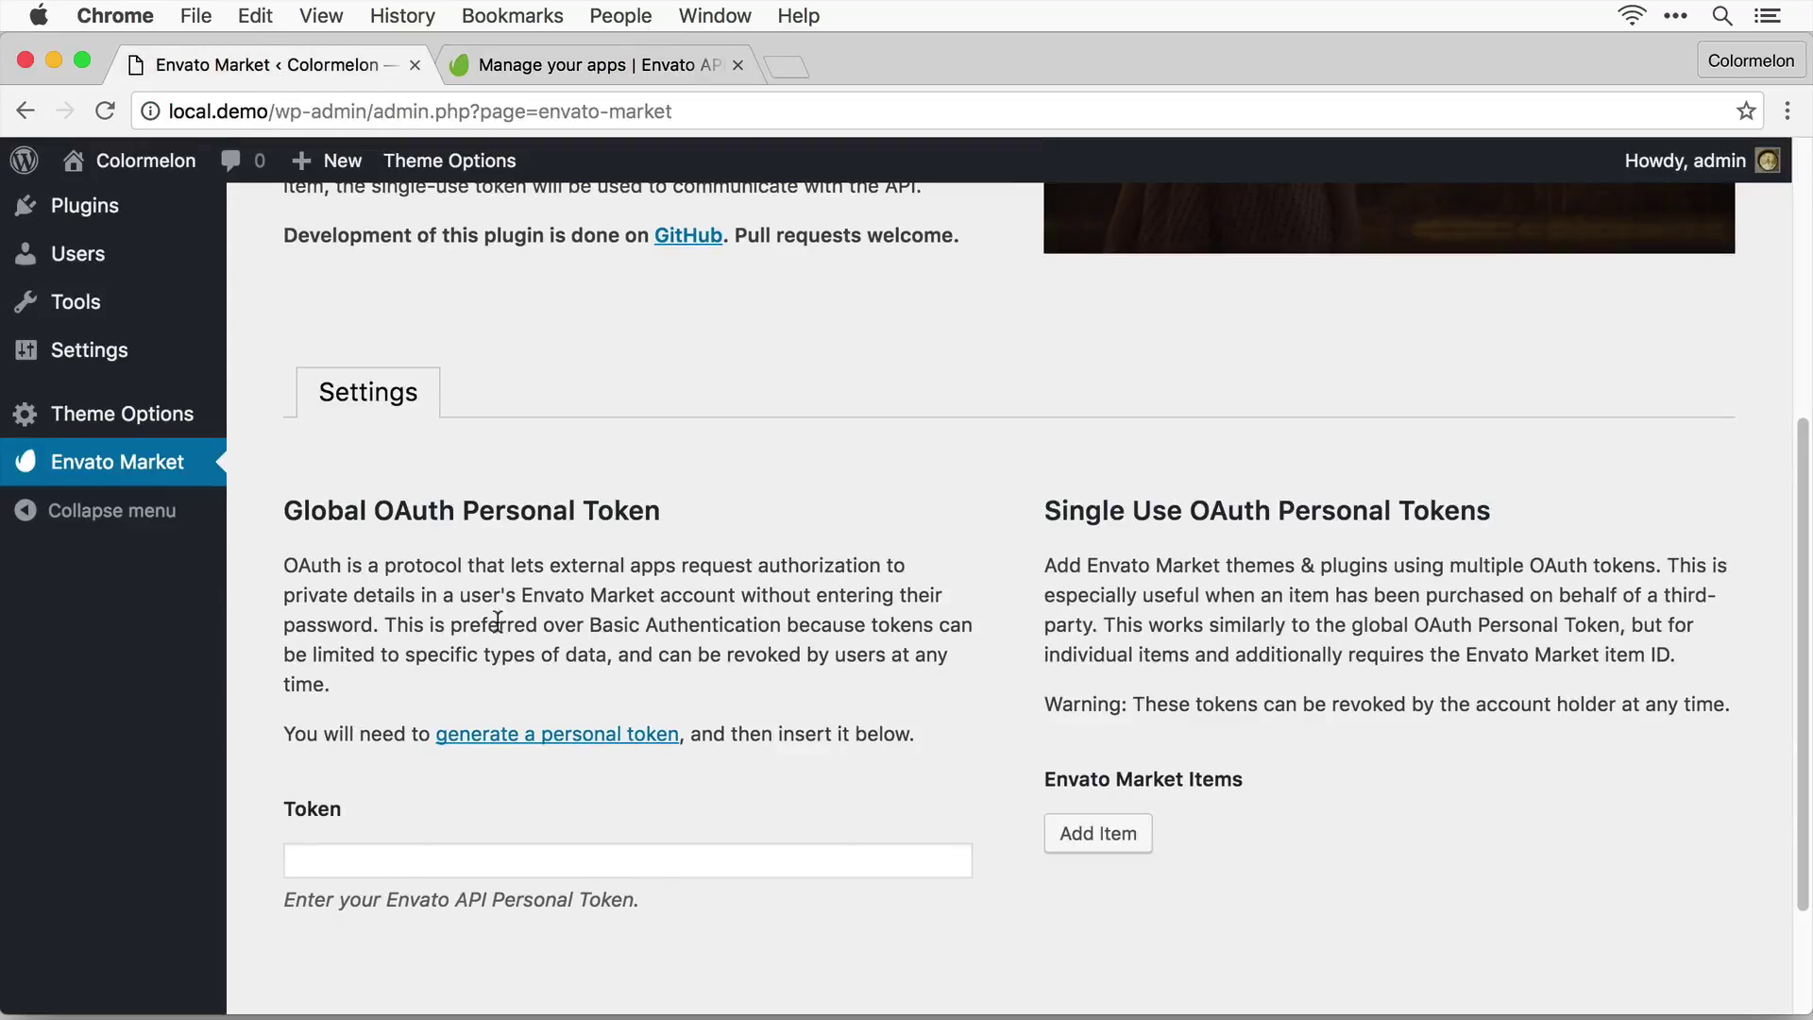
pyautogui.click(654, 863)
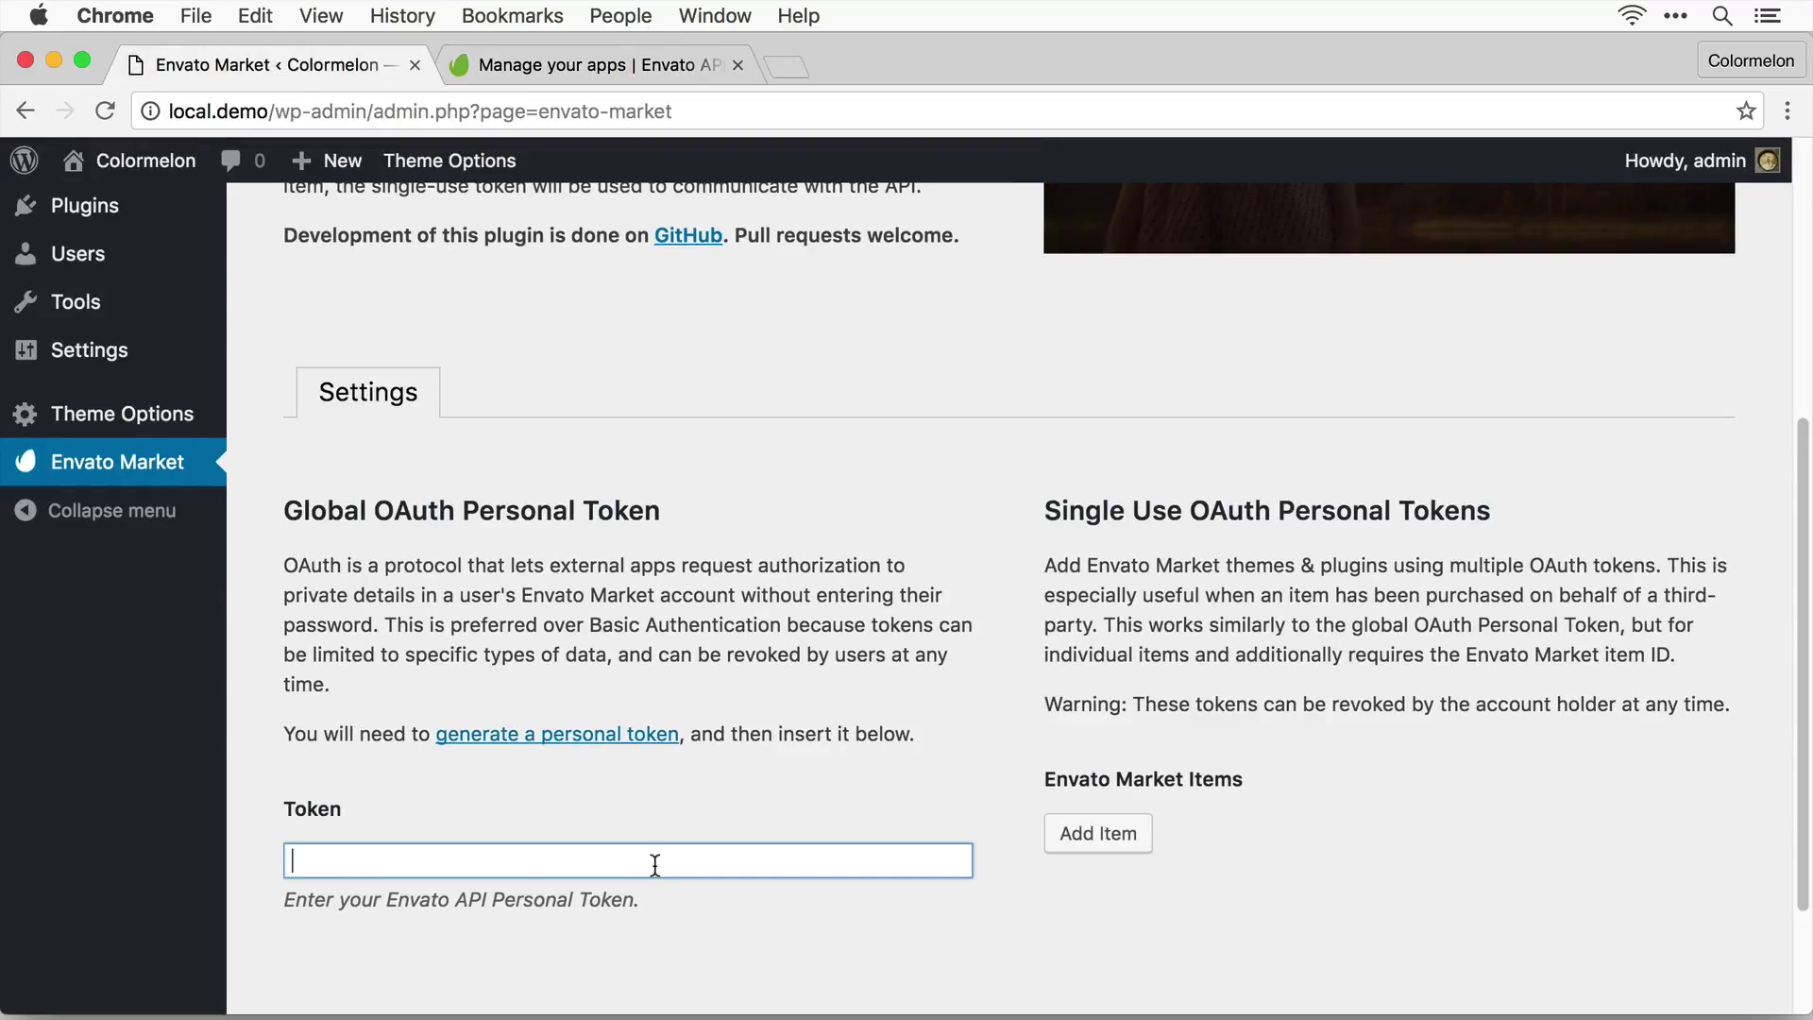
pyautogui.press('super+v')
pyautogui.click(752, 801)
pyautogui.scroll(-4, 752, 801)
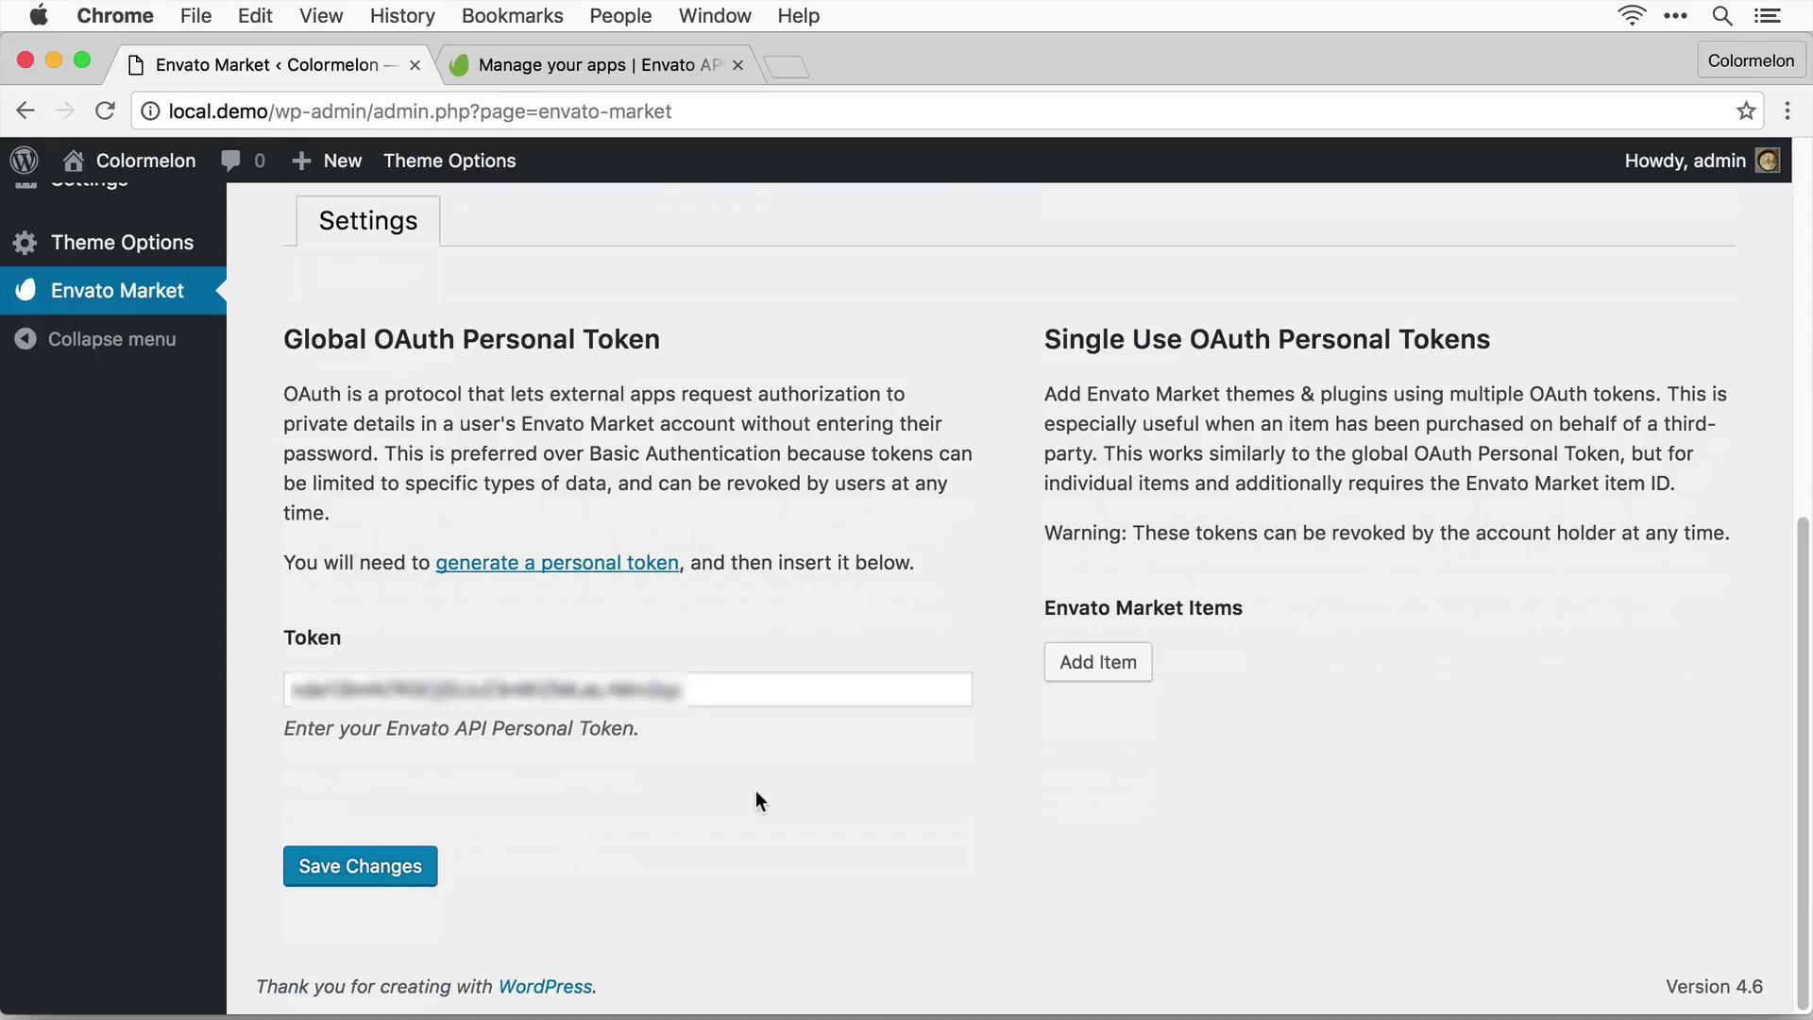
pyautogui.click(416, 863)
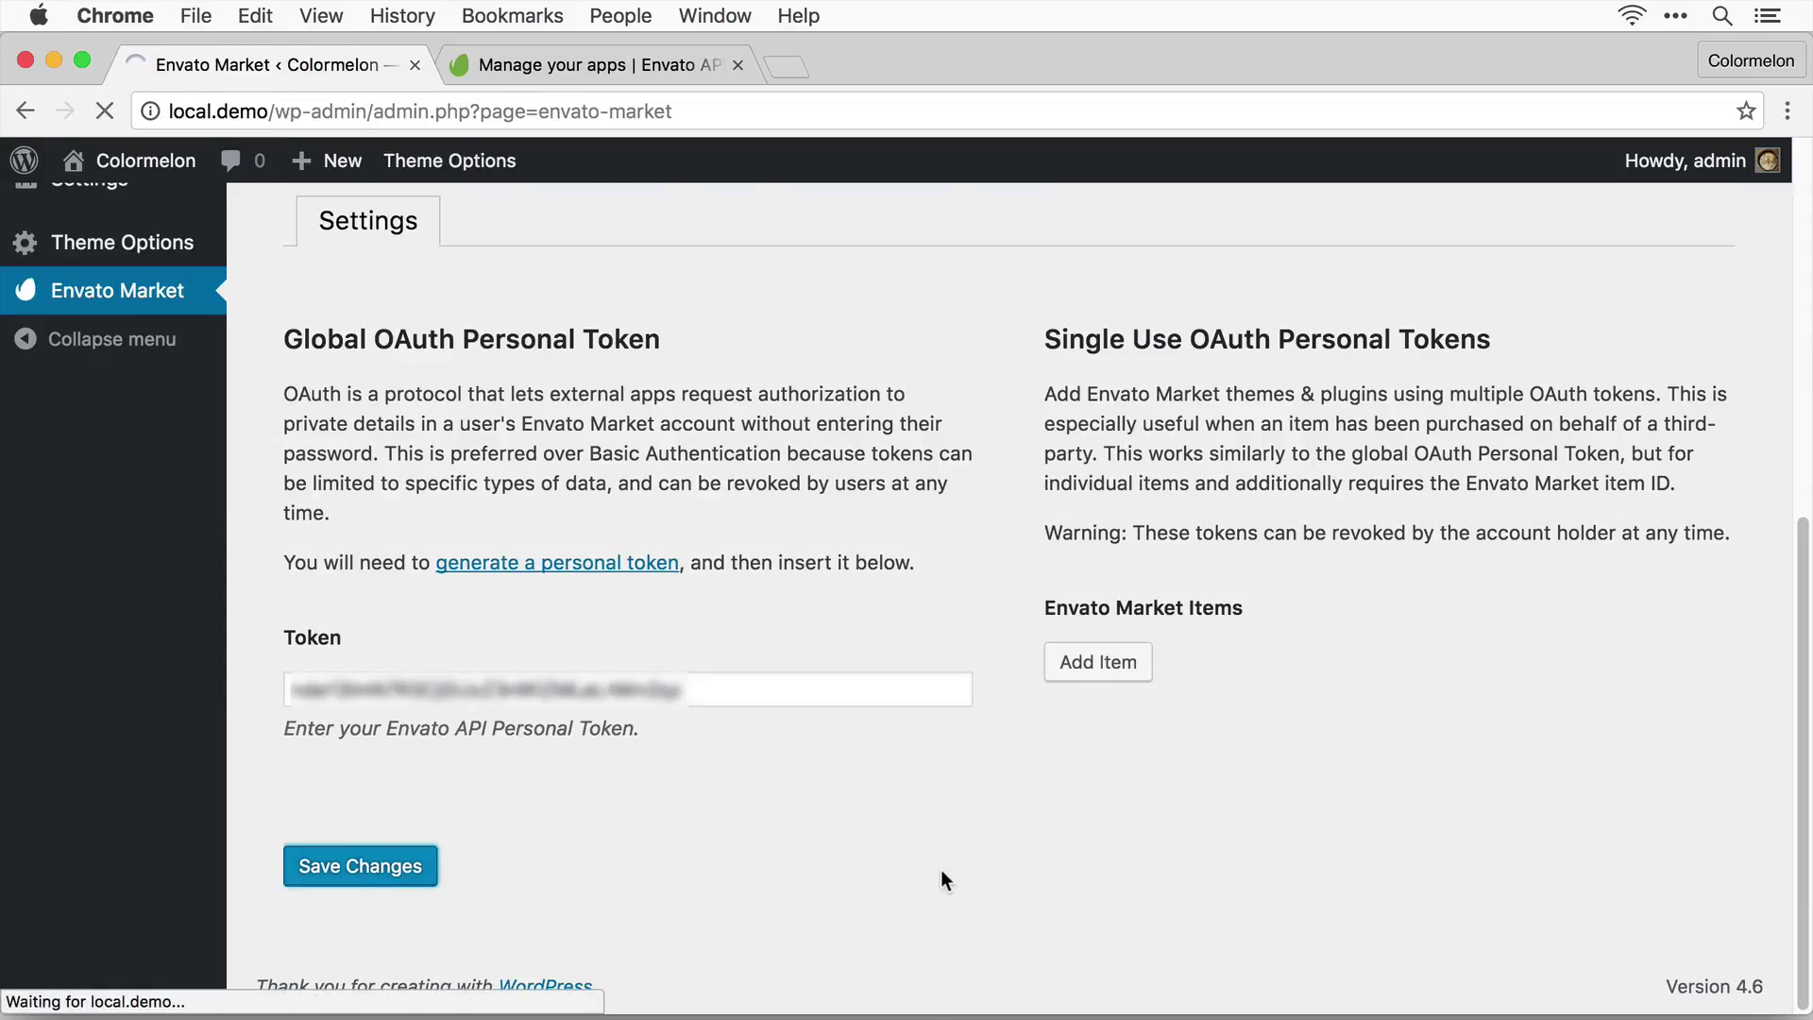
pyautogui.scroll(-5, 1228, 812)
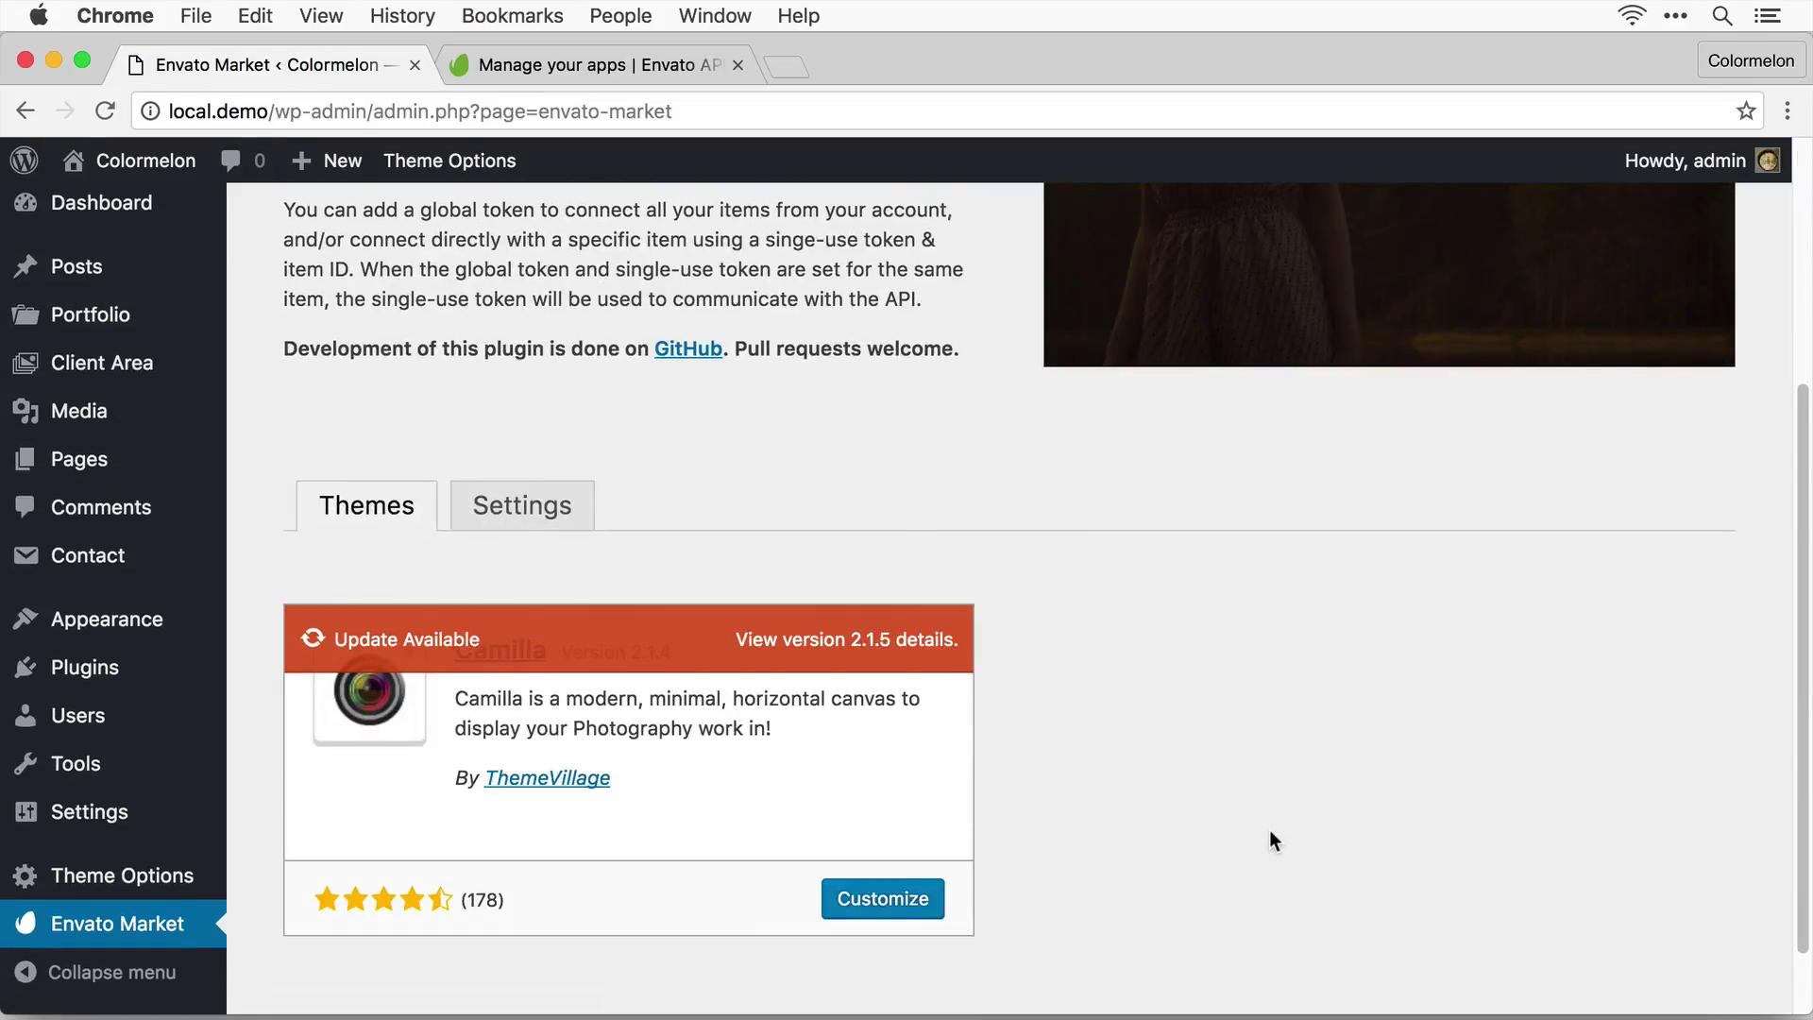
pyautogui.scroll(5, 1271, 837)
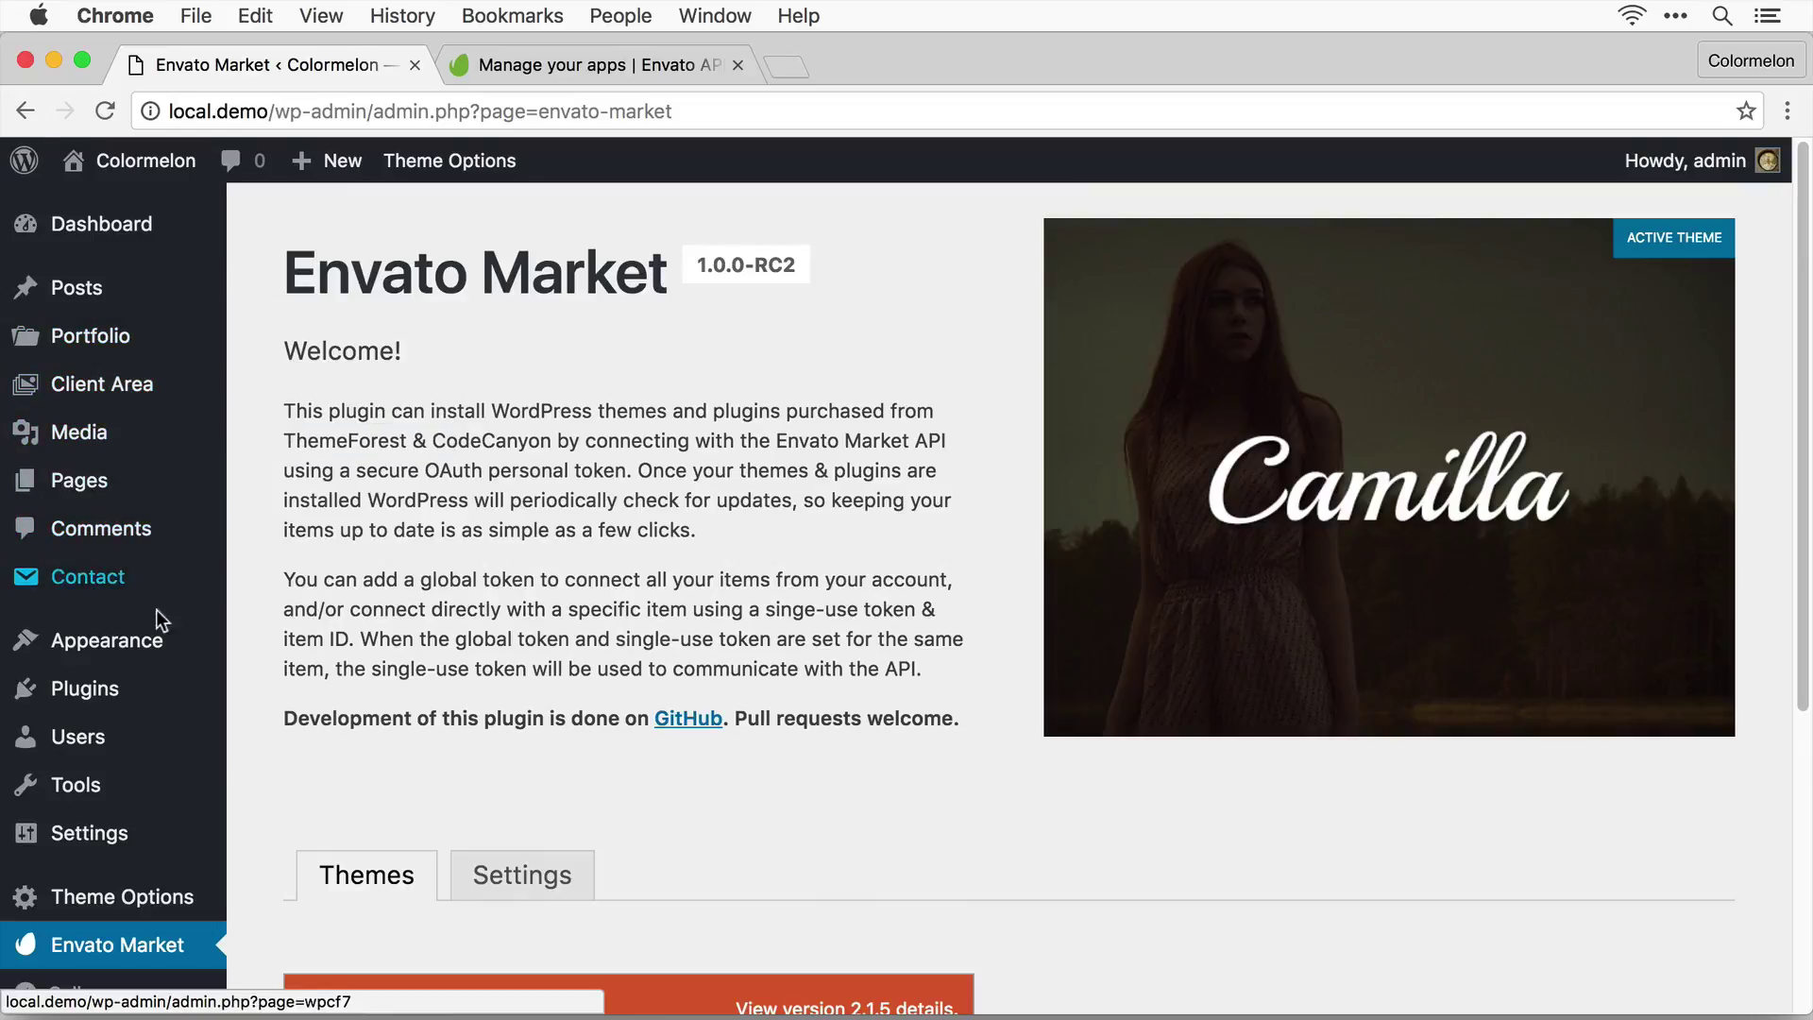
# Update the active Camilla theme to its new version from Appearance > Themes
pyautogui.moveTo(156, 640)
pyautogui.click(283, 644)
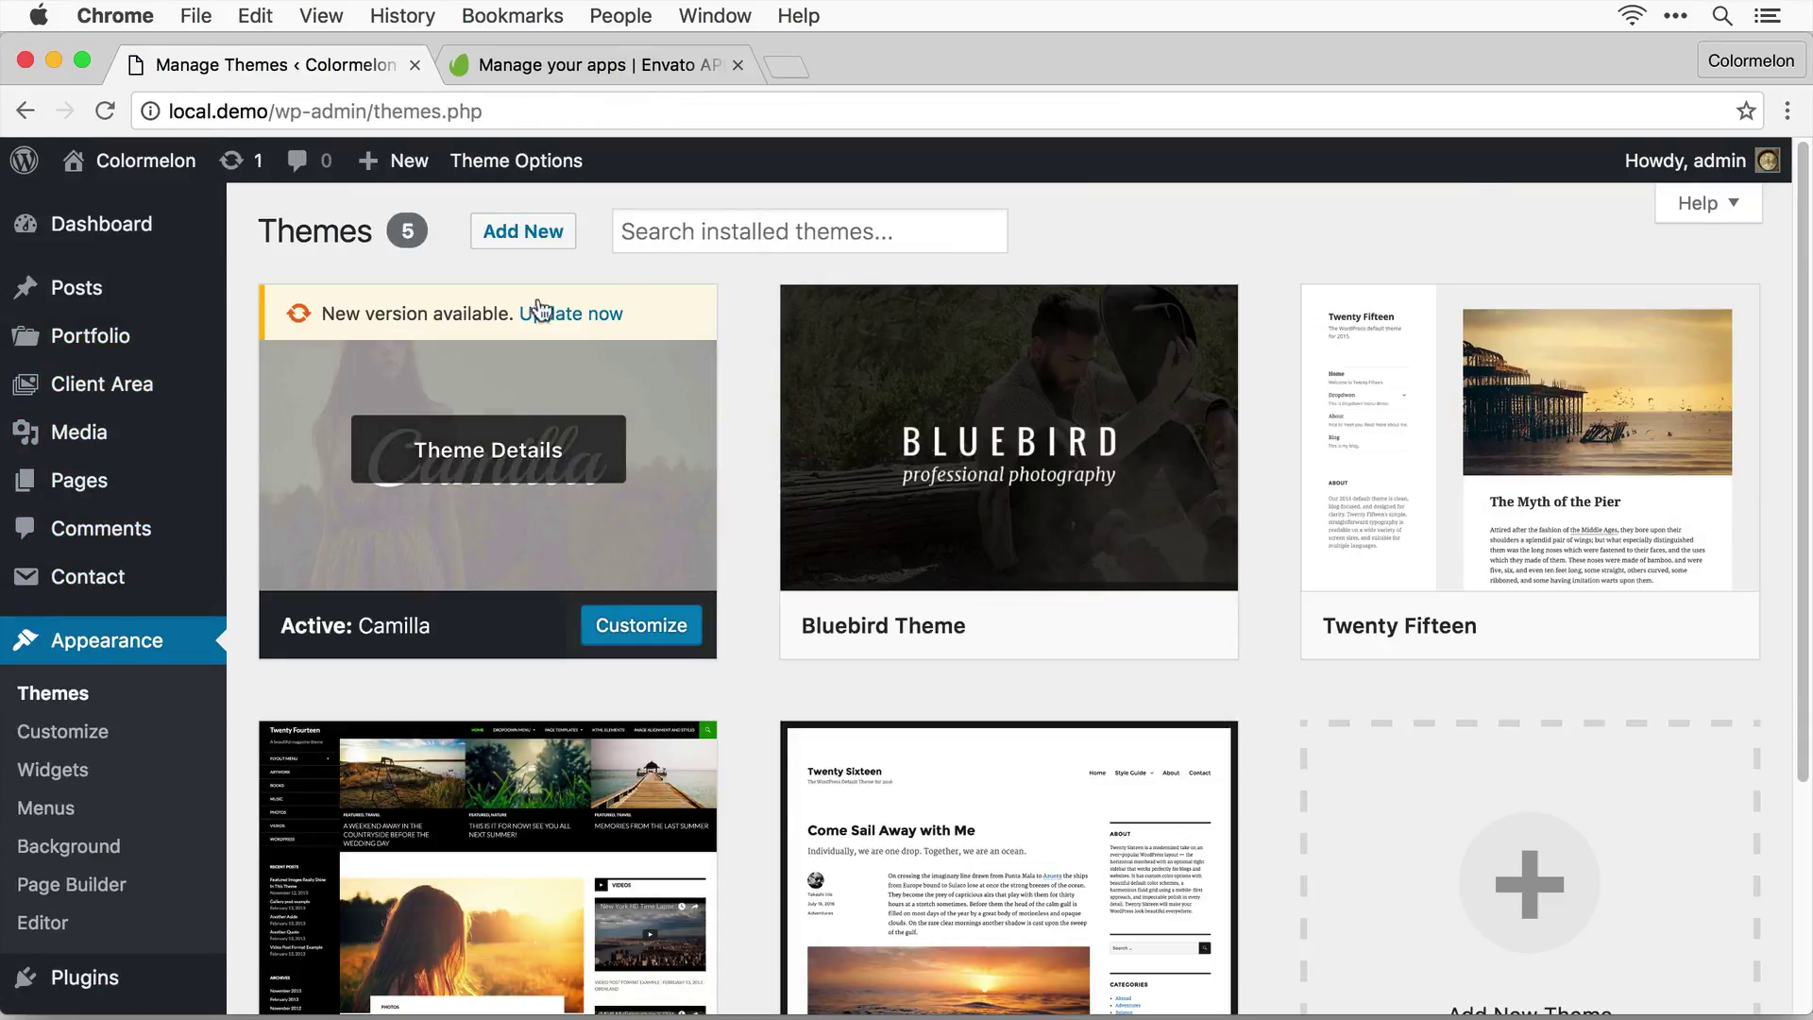
pyautogui.click(592, 326)
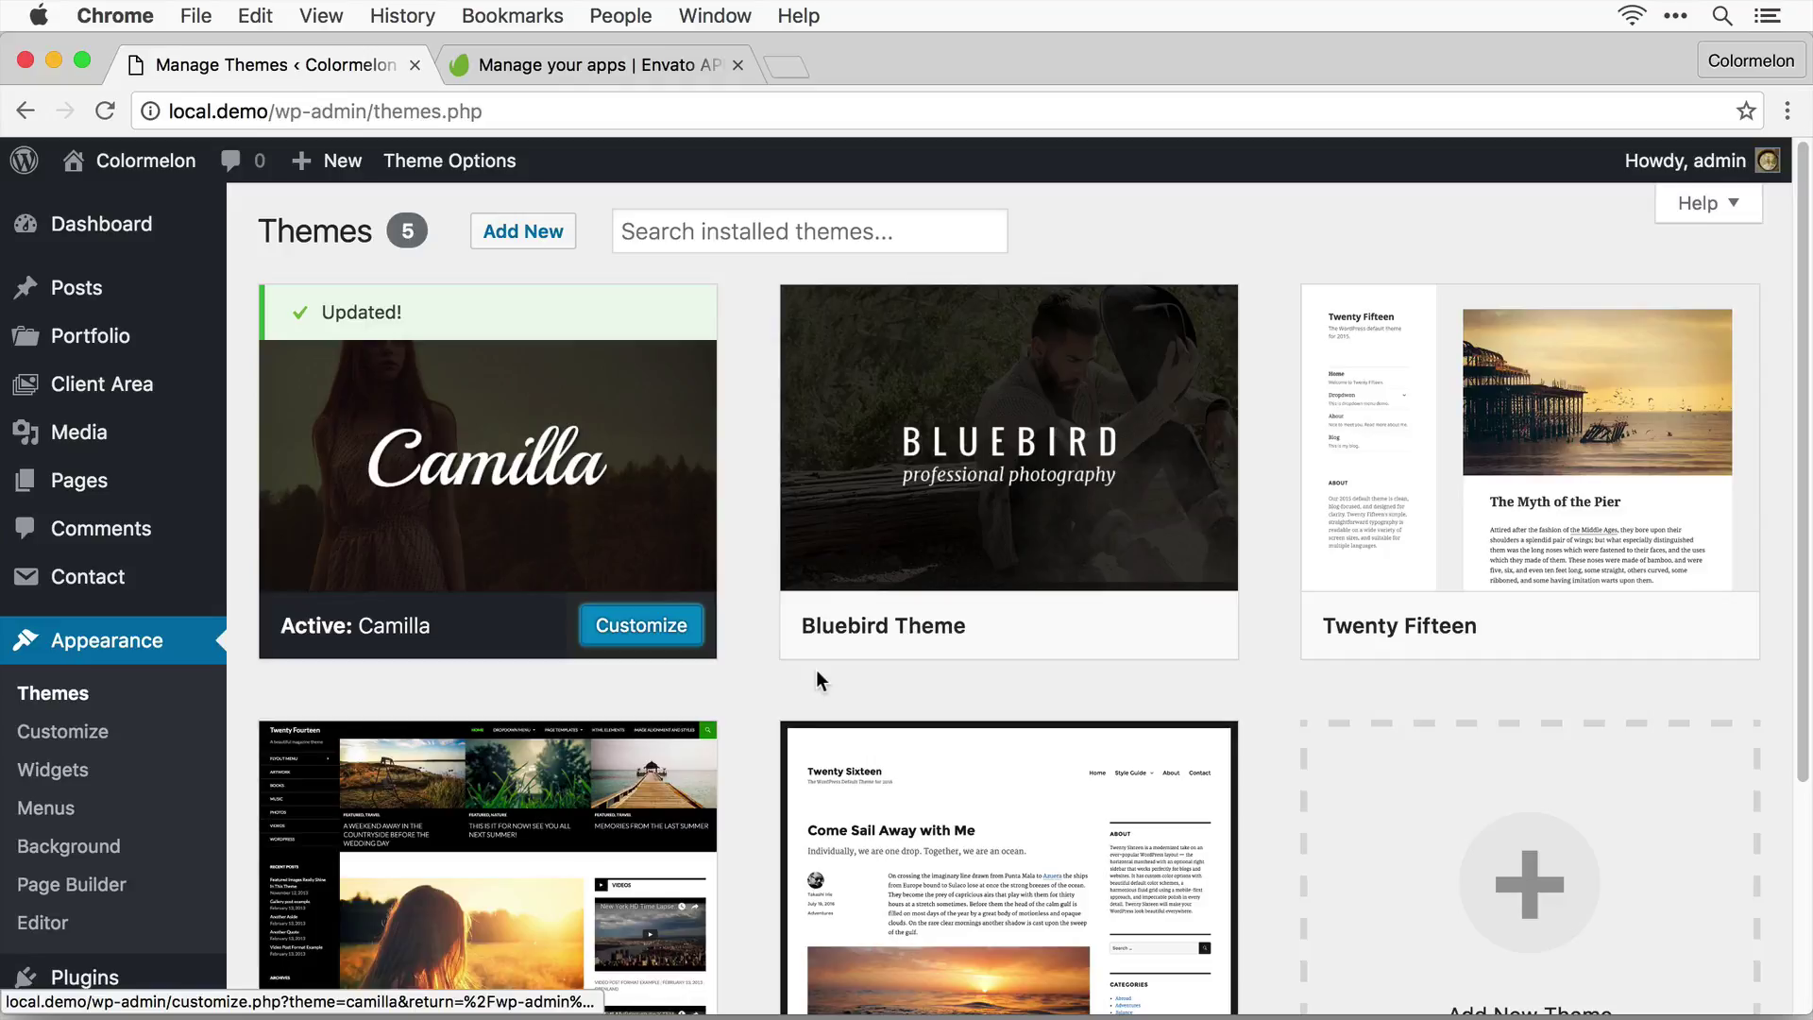
pyautogui.click(1271, 682)
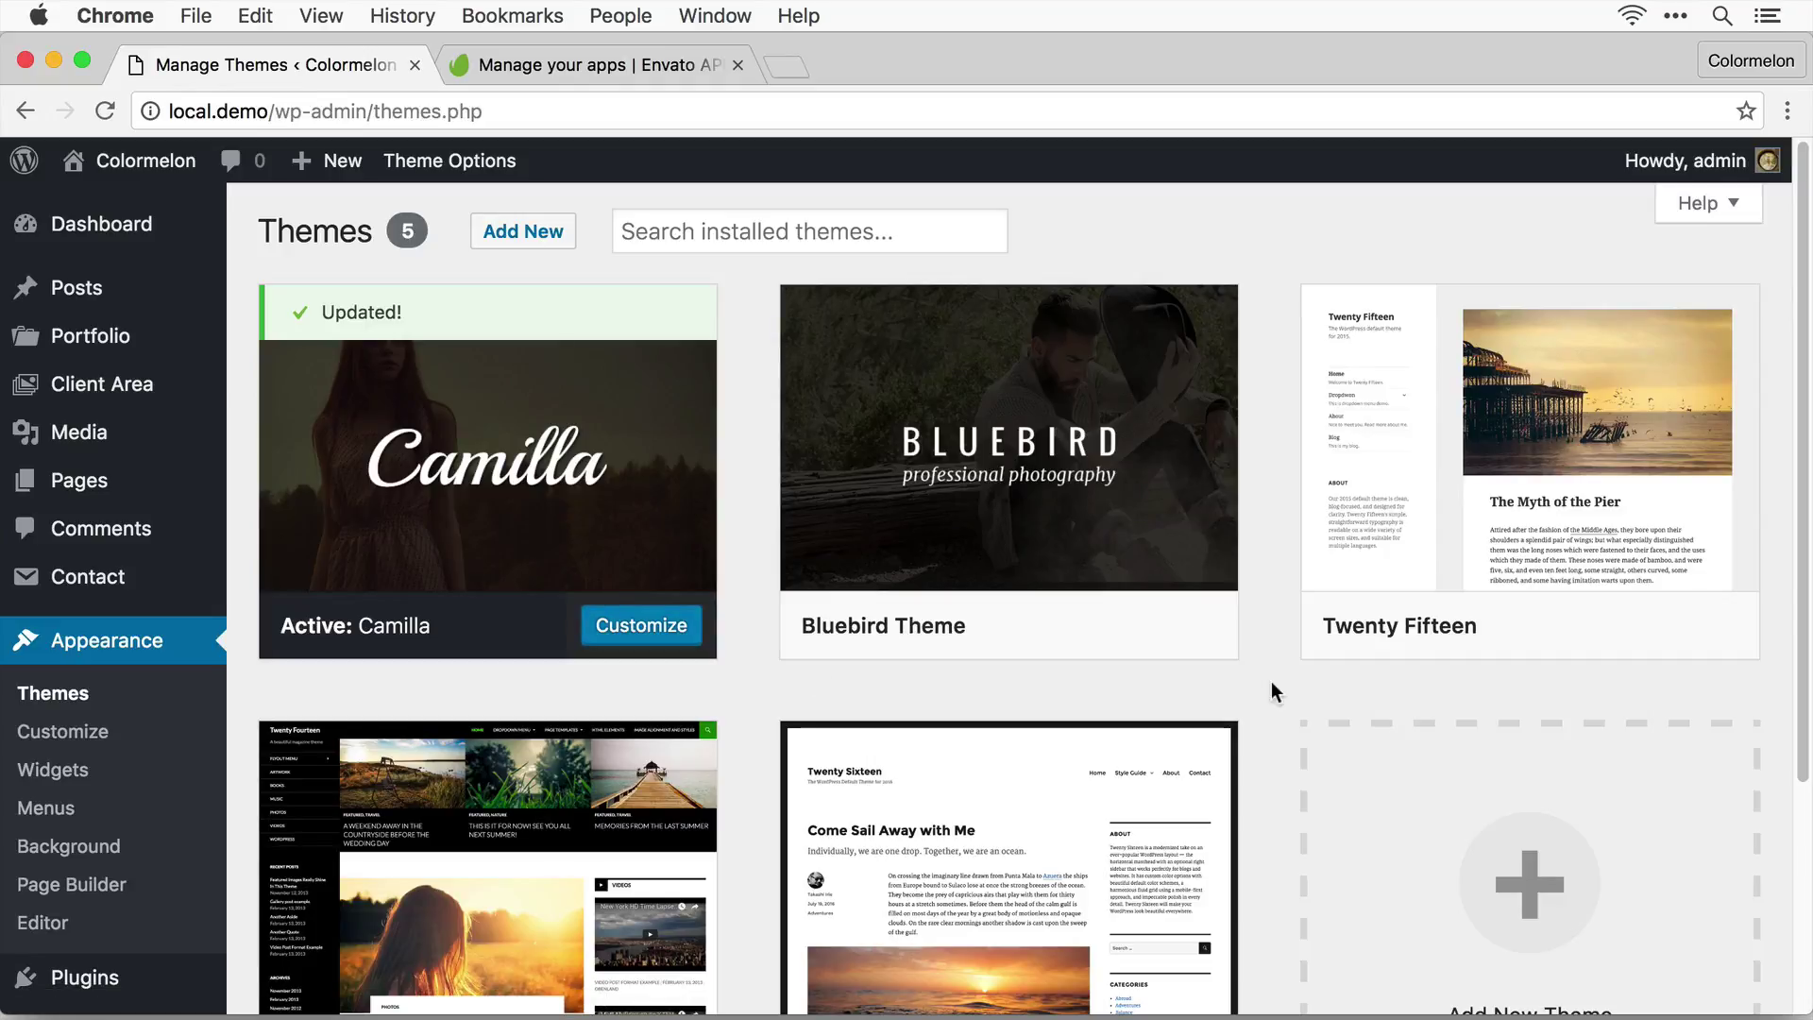